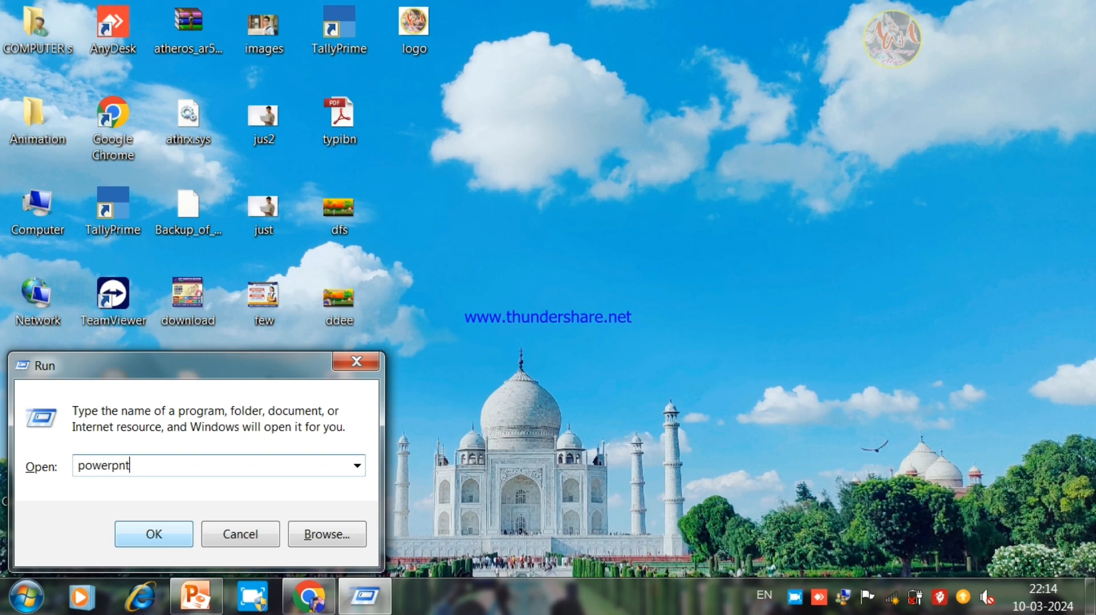
- Start PowerPoint and delete the title and subtitle placeholders from the first slide
click(154, 535)
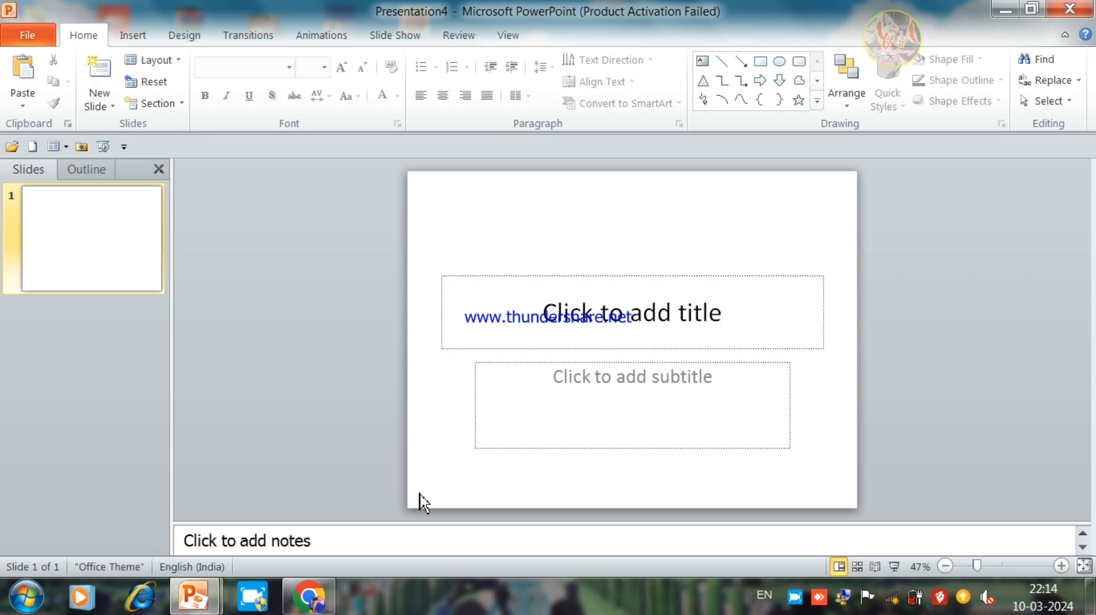
click(604, 281)
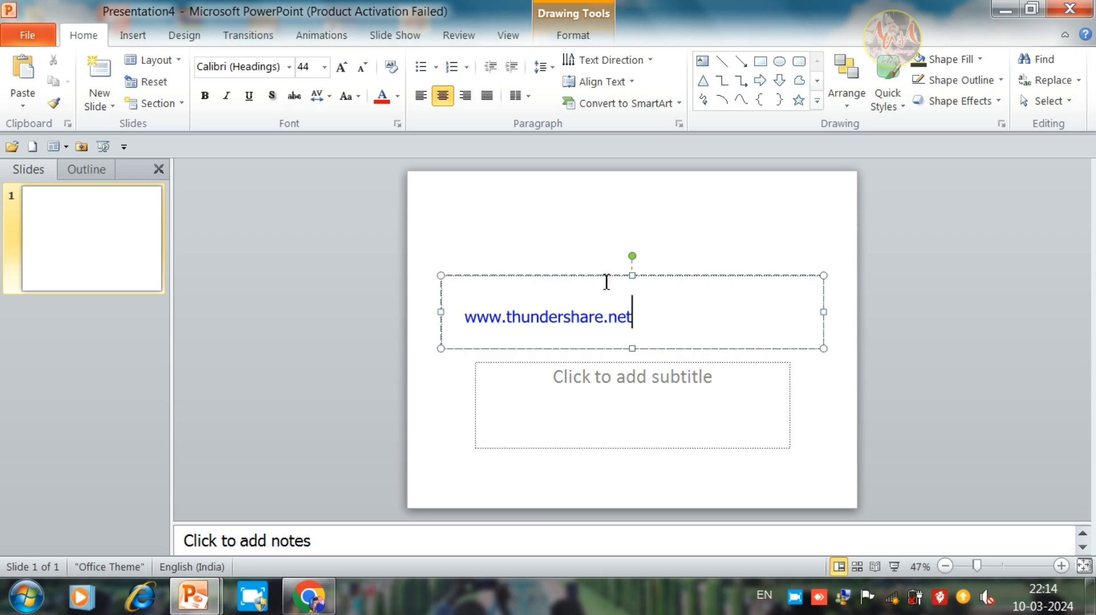
click(647, 277)
key(Delete)
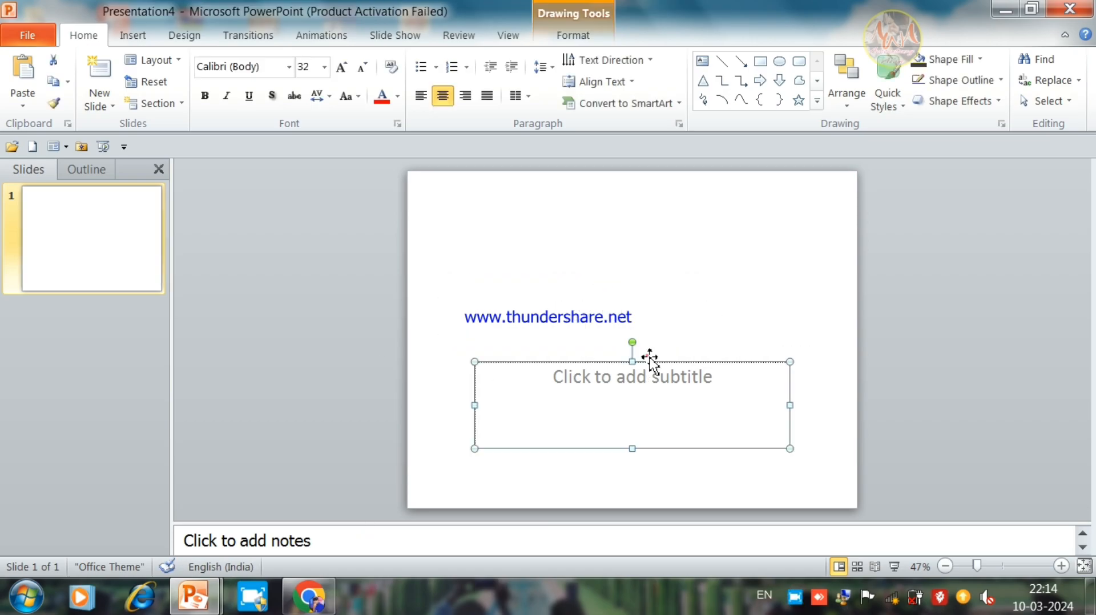
click(649, 362)
key(Delete)
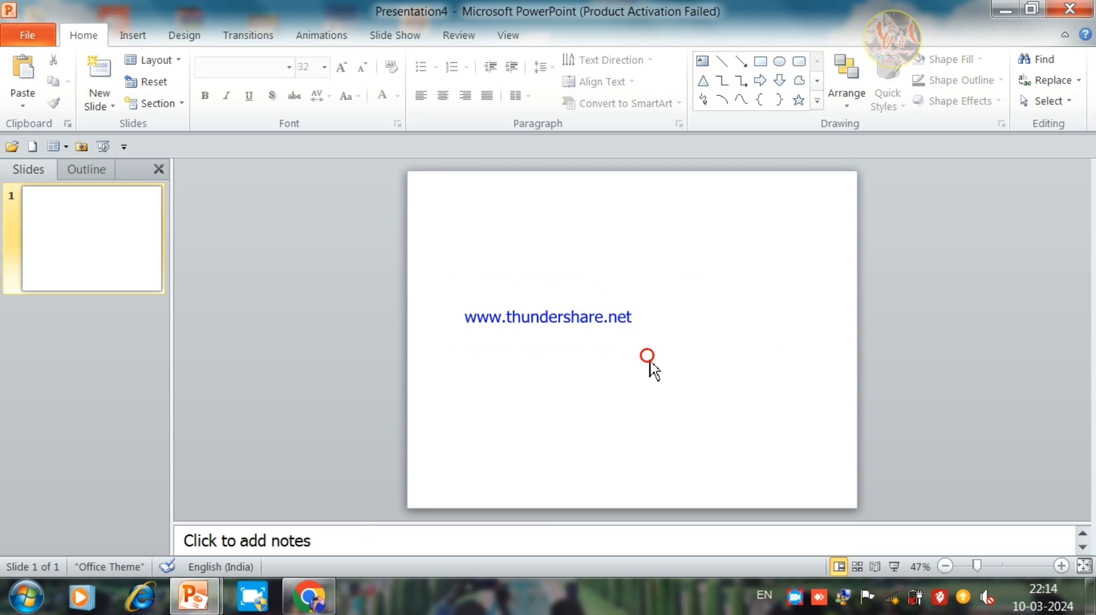
- Set the slide width to 32 cm in Page Setup and preview the blank slide as a slide show
click(186, 38)
click(33, 80)
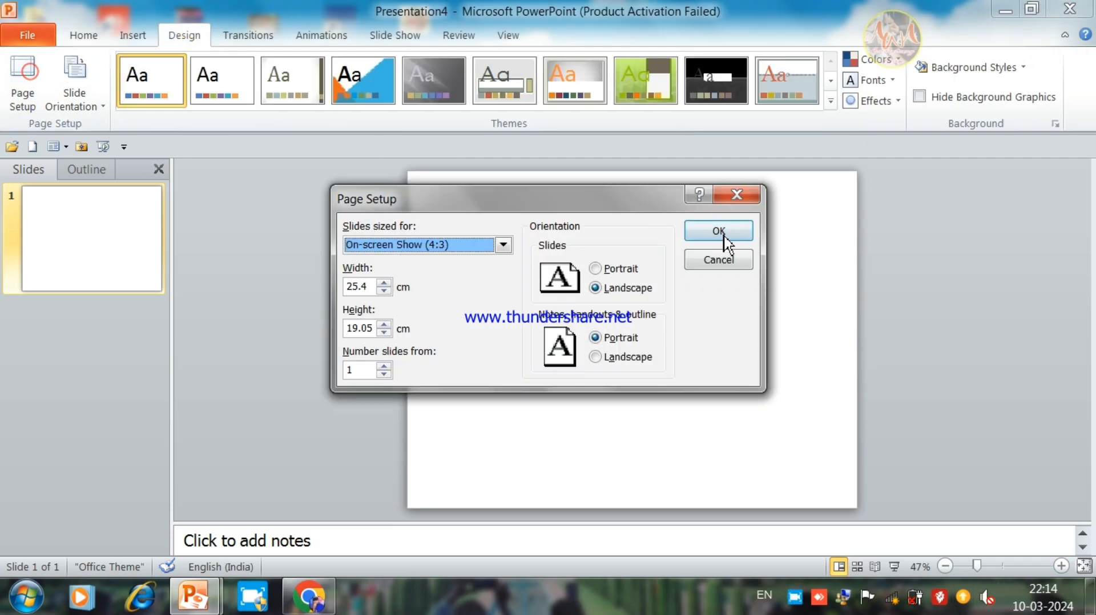
drag(372, 286, 316, 291)
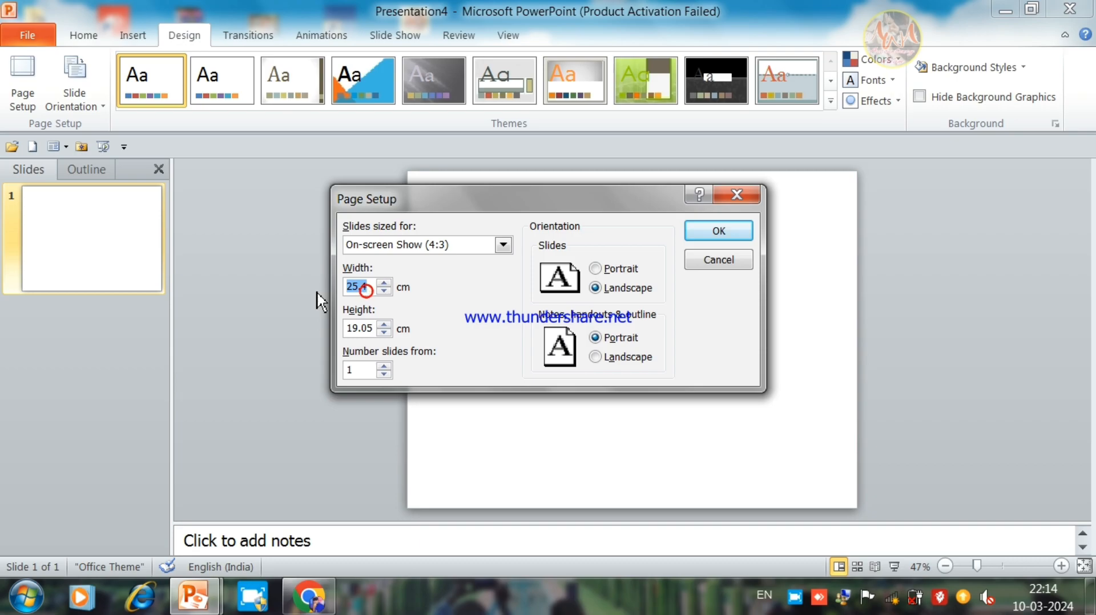
text(32)
key(Return)
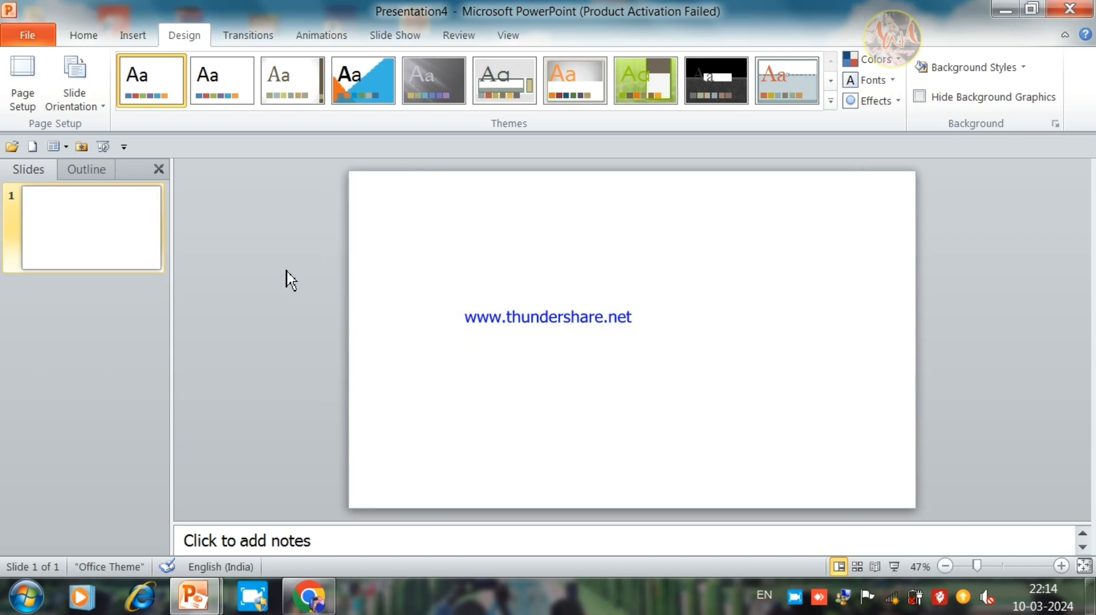
key(F5)
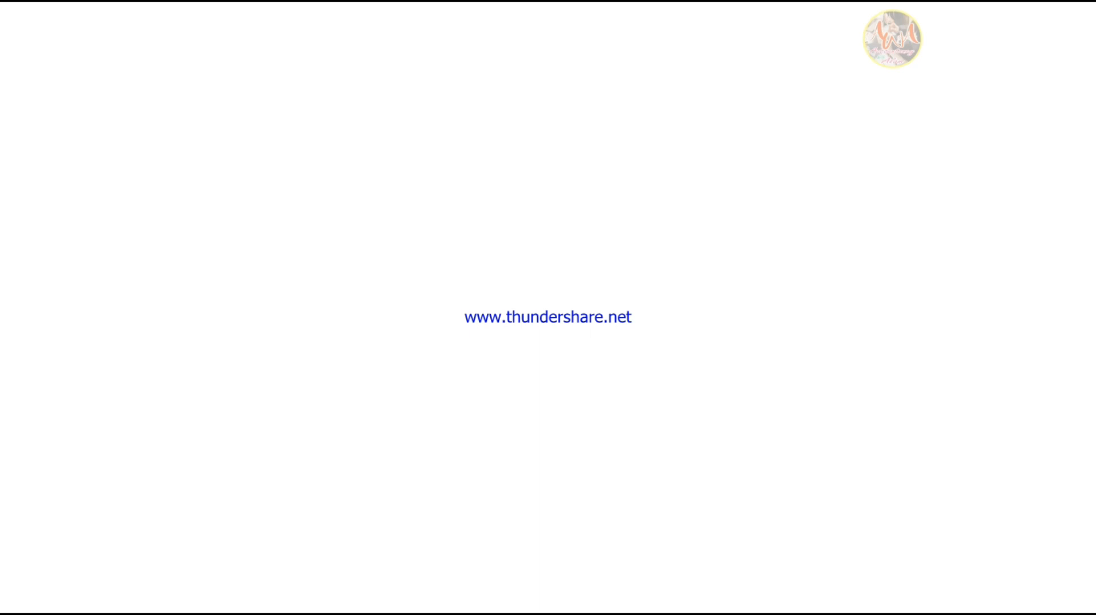
key(Escape)
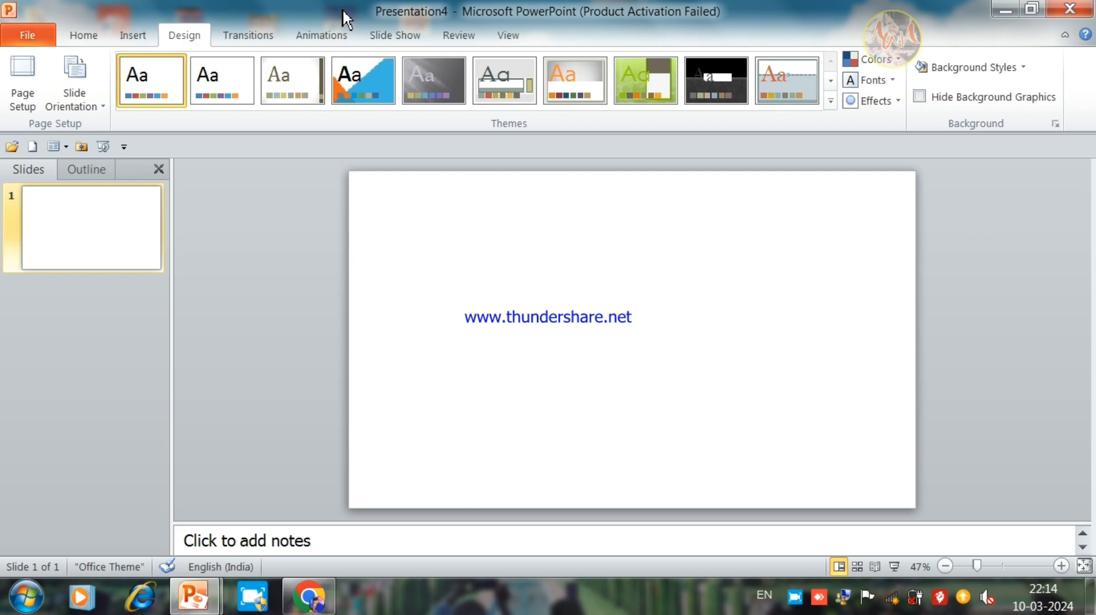
- Insert the landscape picture 29758 (1) and stretch it sideways to about 32.4 cm wide so it covers the slide
click(135, 36)
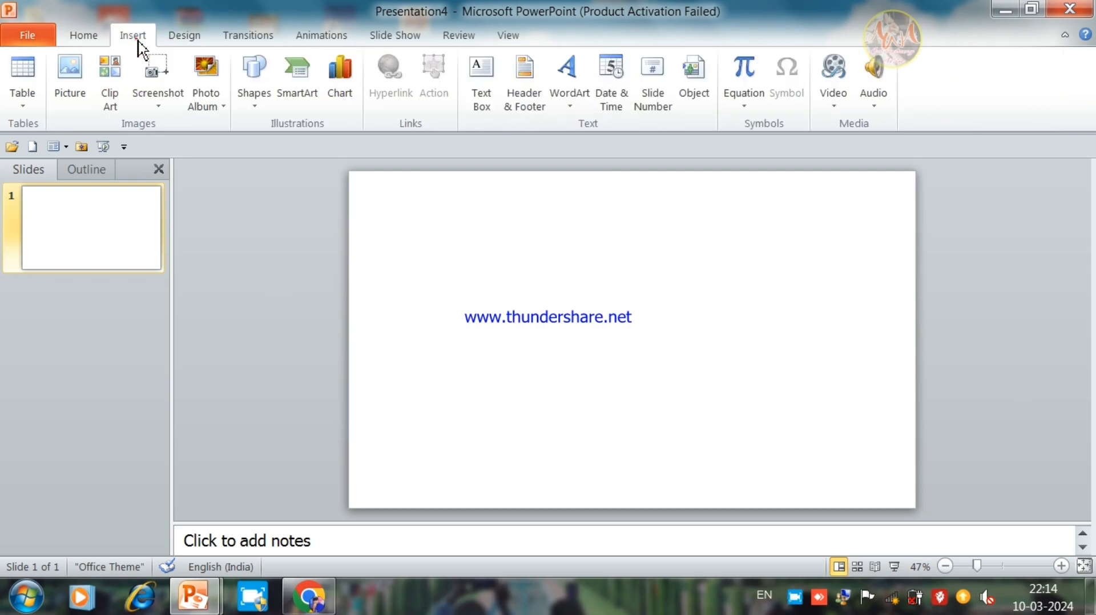
click(80, 74)
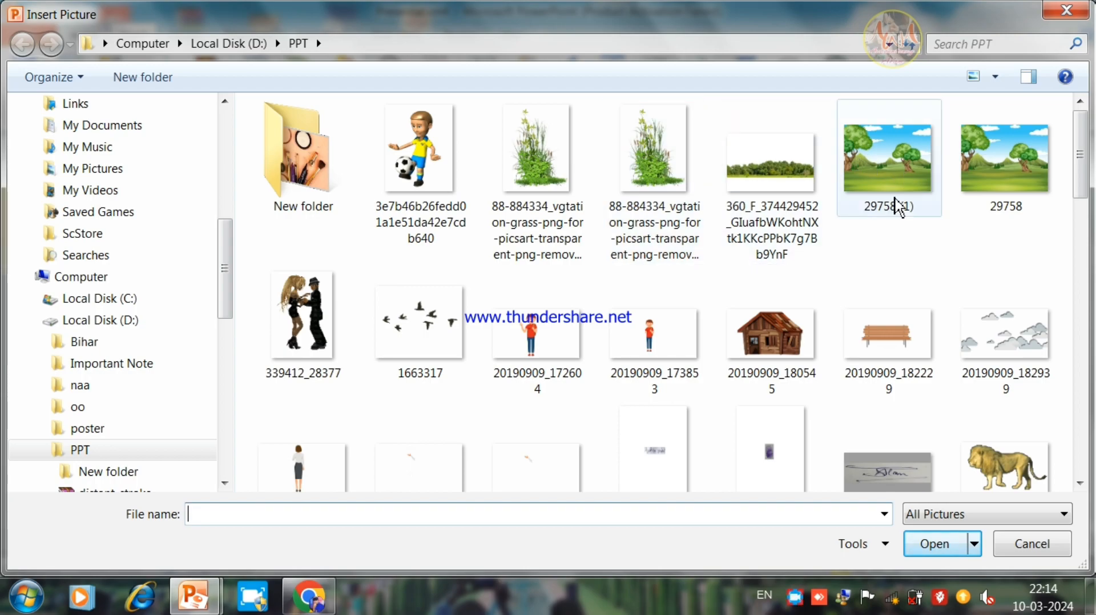
click(902, 177)
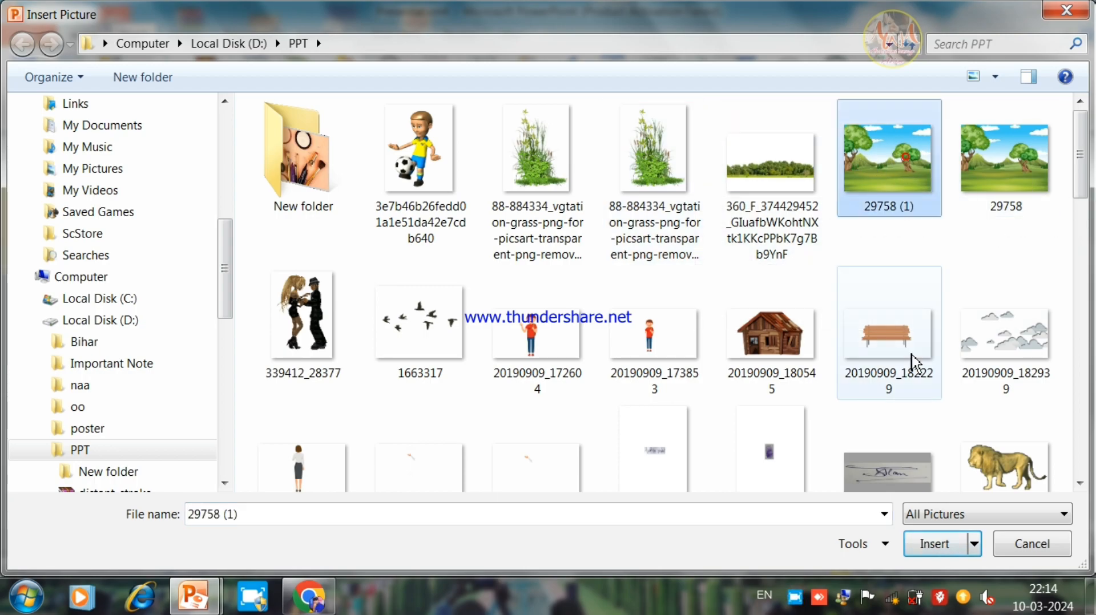
click(941, 545)
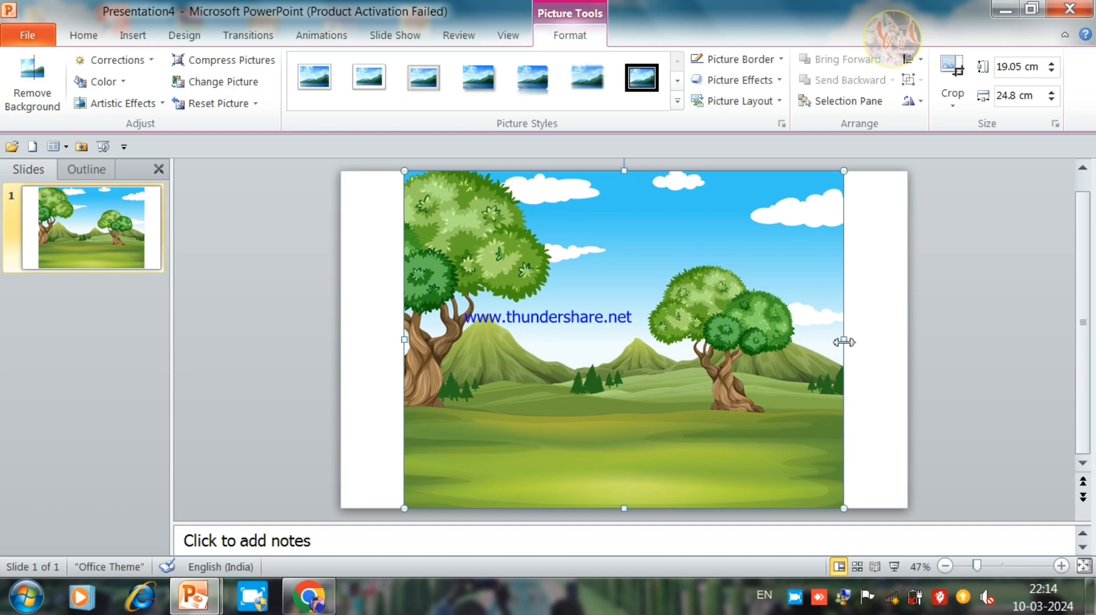
drag(851, 344, 914, 344)
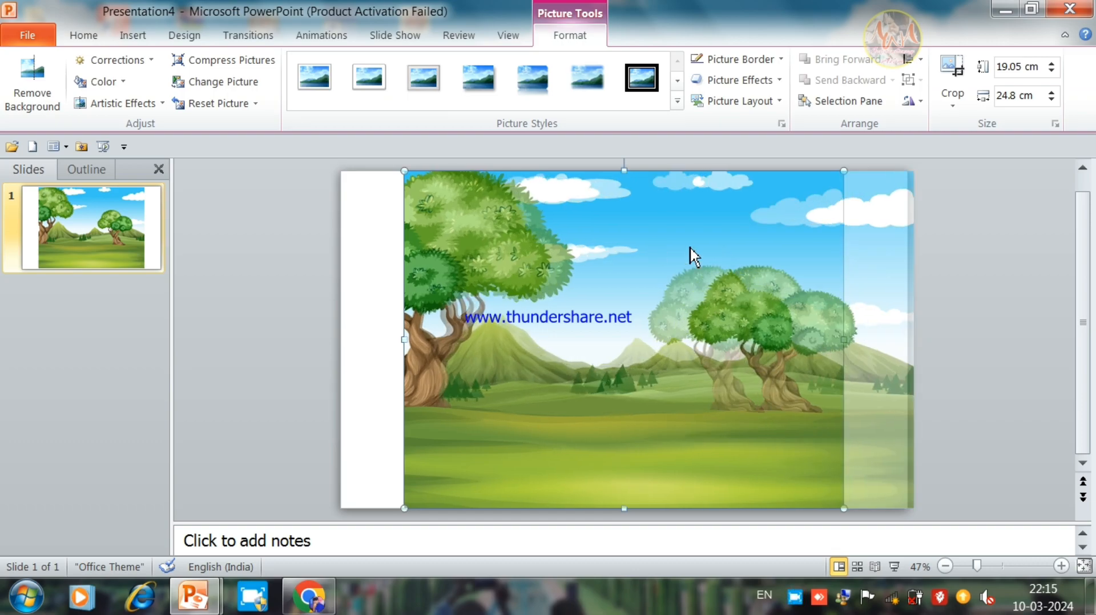
drag(404, 340, 334, 340)
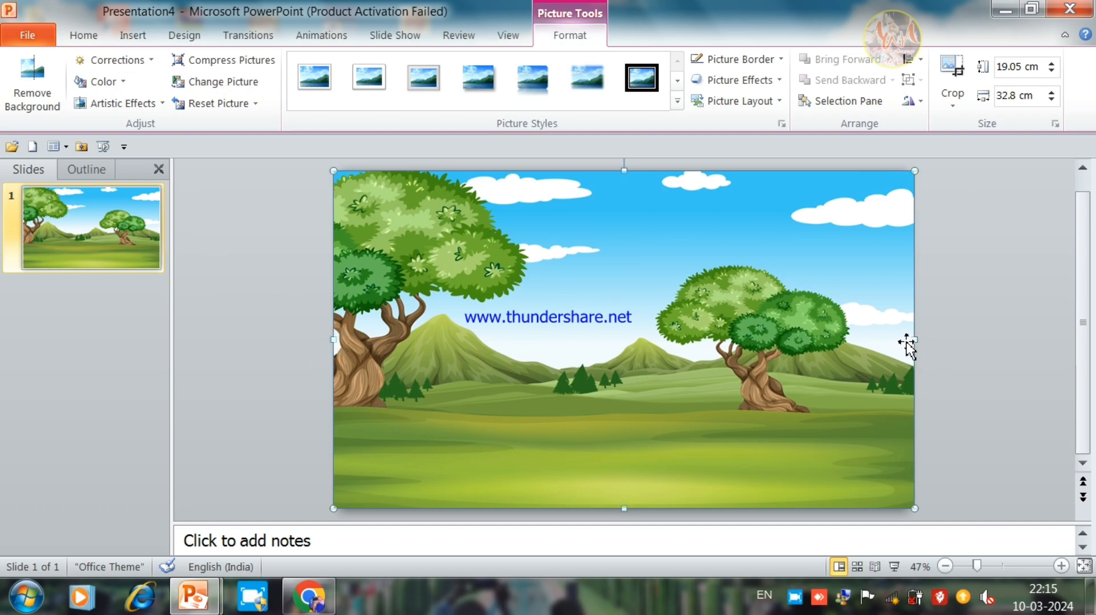
drag(906, 341, 900, 341)
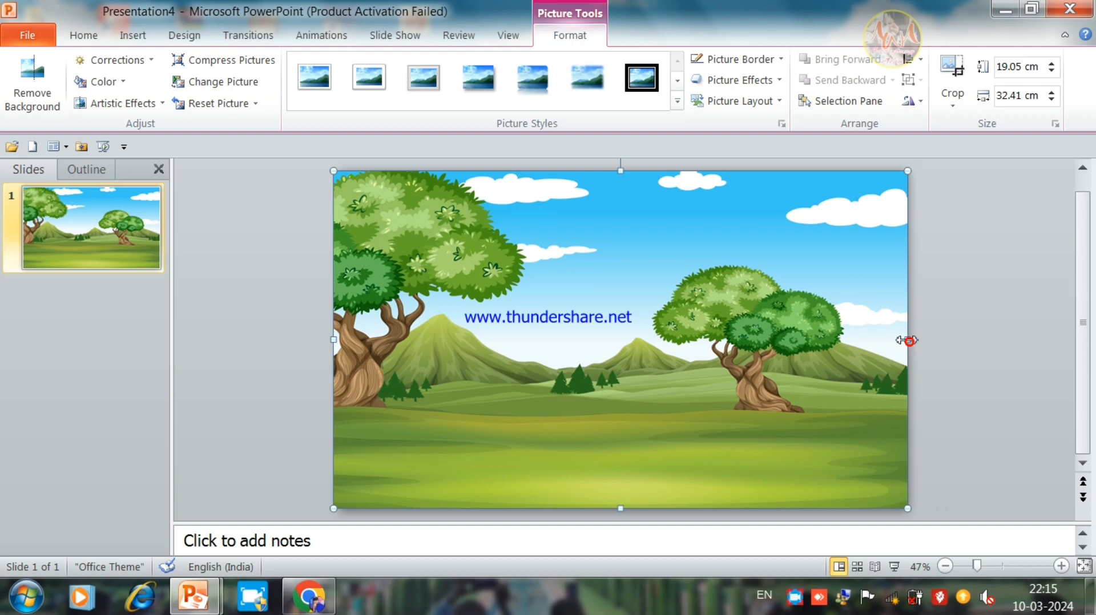
- Insert the wooden house picture 20190909_180545 onto the landscape
click(127, 35)
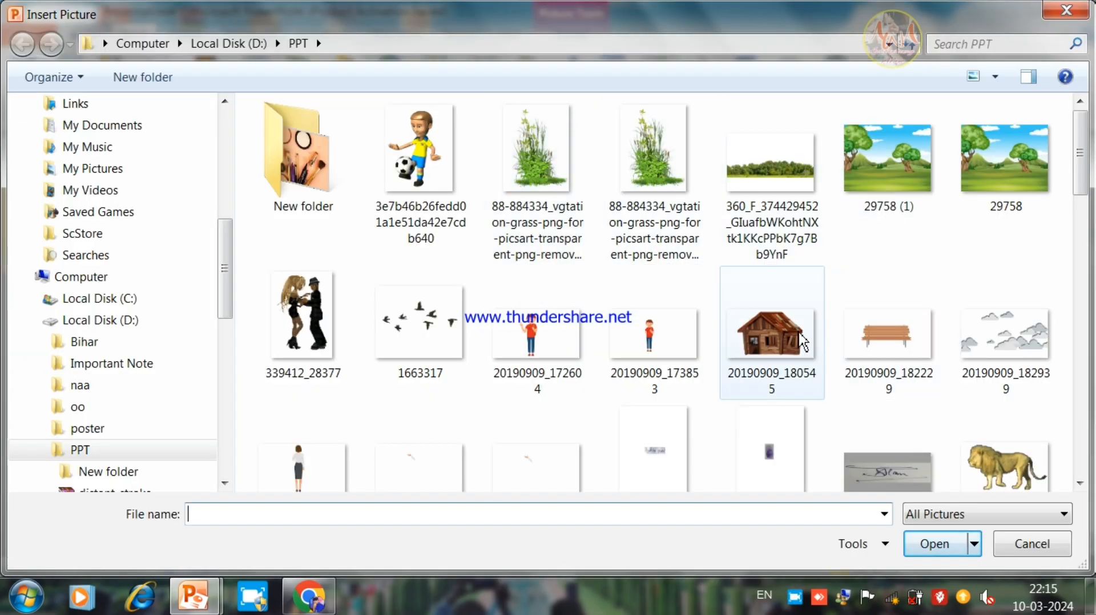
click(772, 343)
click(942, 541)
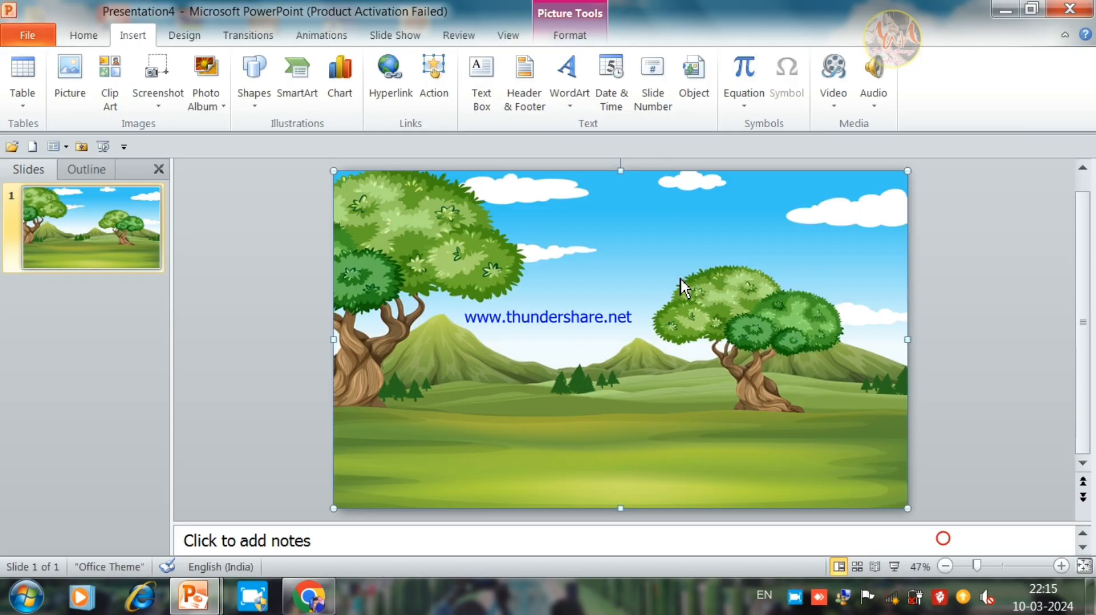
click(490, 106)
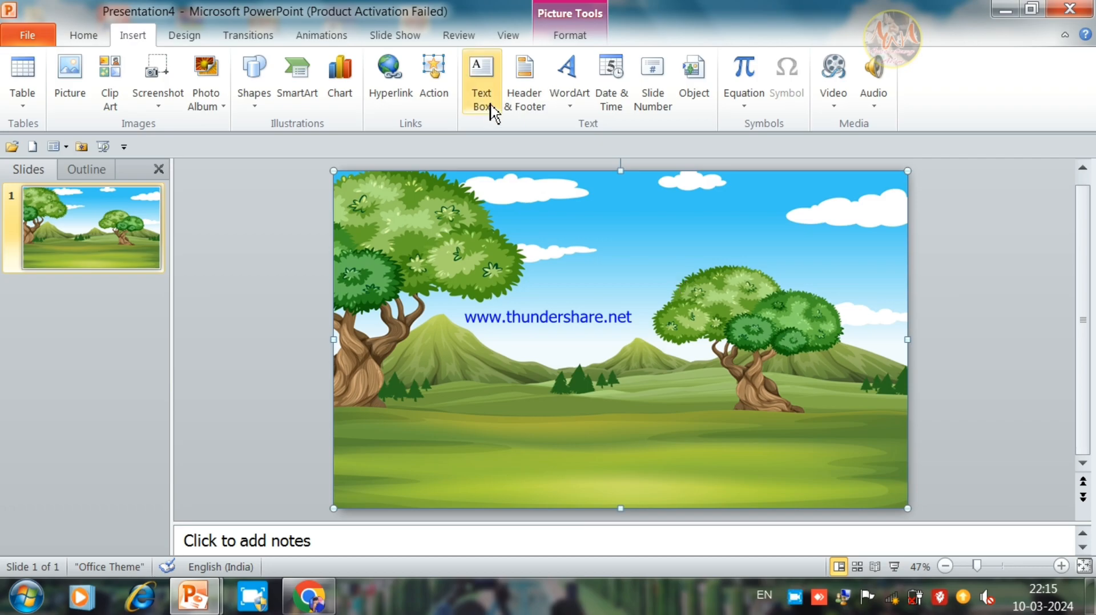
key(ctrl+v)
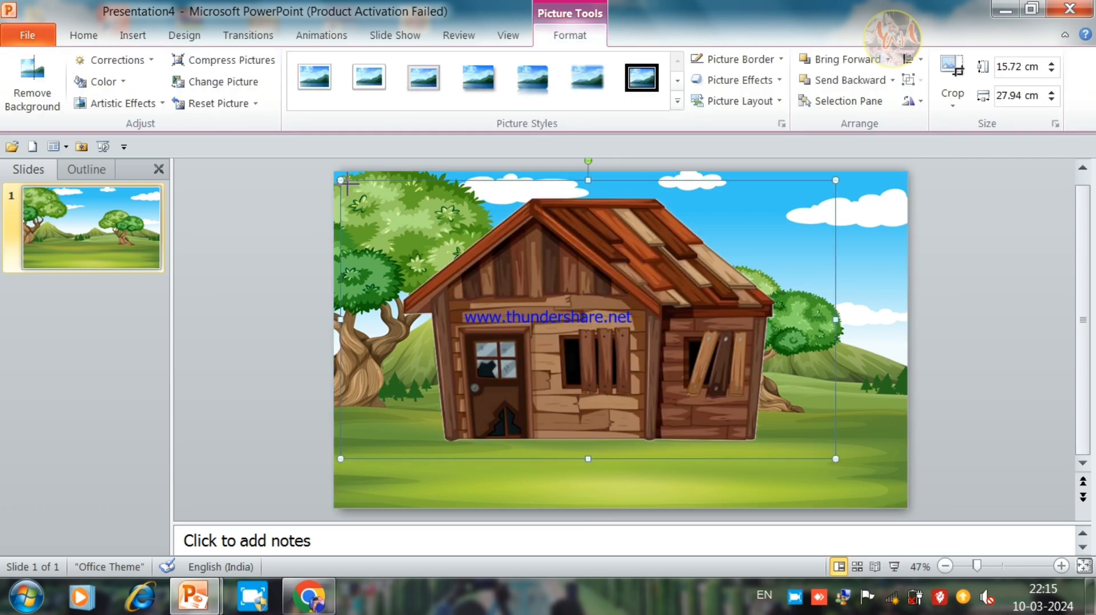
- Shrink the wooden house to about 5.7 cm high and 8.8 cm wide and place it on the grass near the right tree
drag(545, 300, 567, 306)
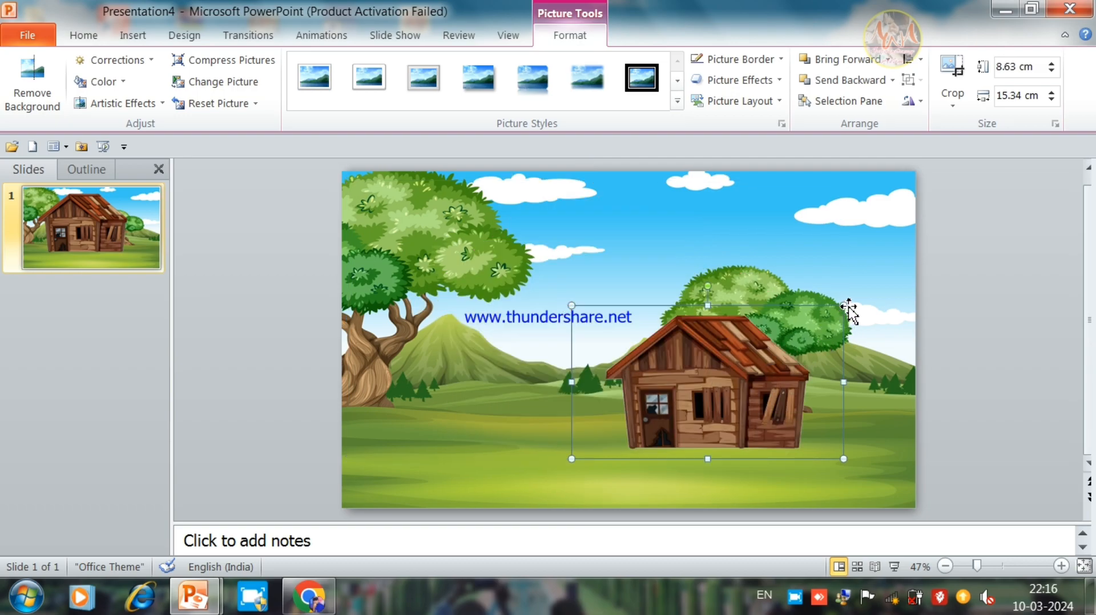
drag(753, 368, 727, 371)
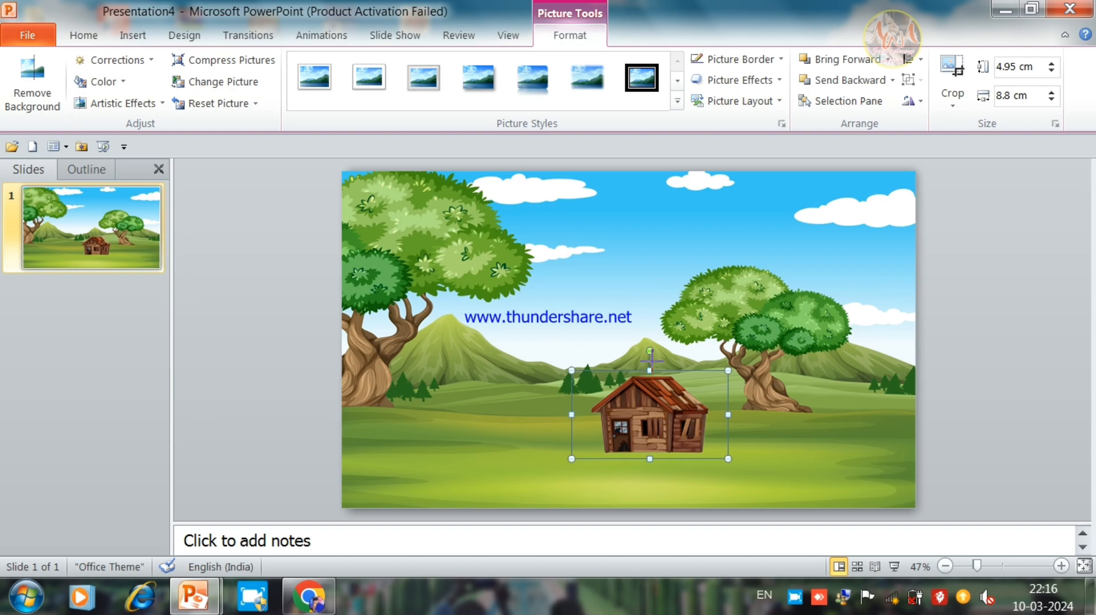
drag(651, 372, 651, 361)
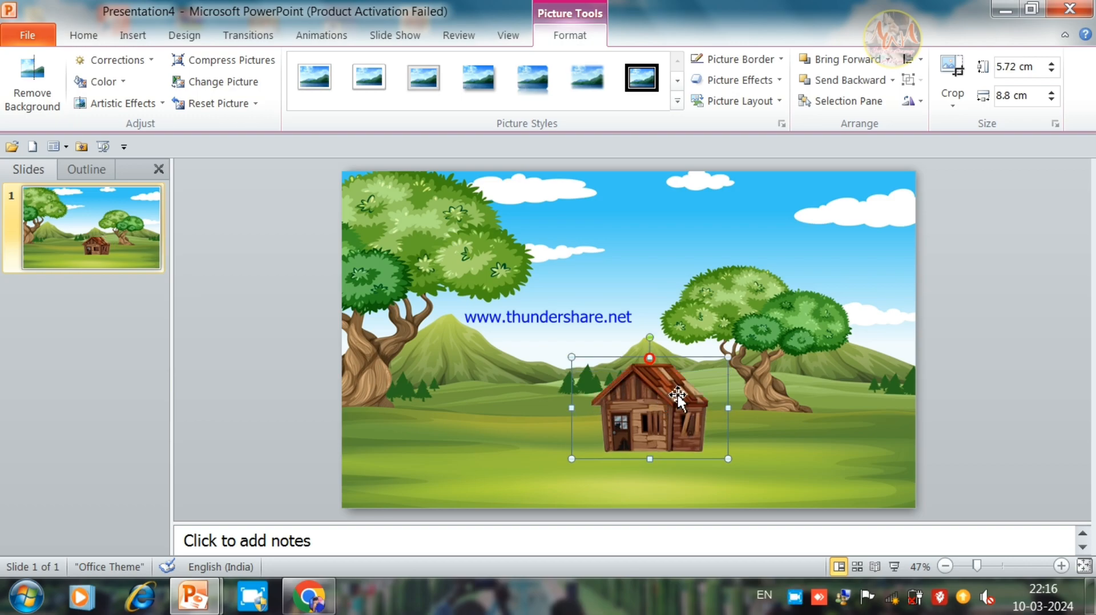
- Nudge the wooden house upward so it stands at the far edge of the grass
key(Up)
key(Up)
key(Up)
key(Up)
key(Up)
key(Up)
key(Up)
click(996, 349)
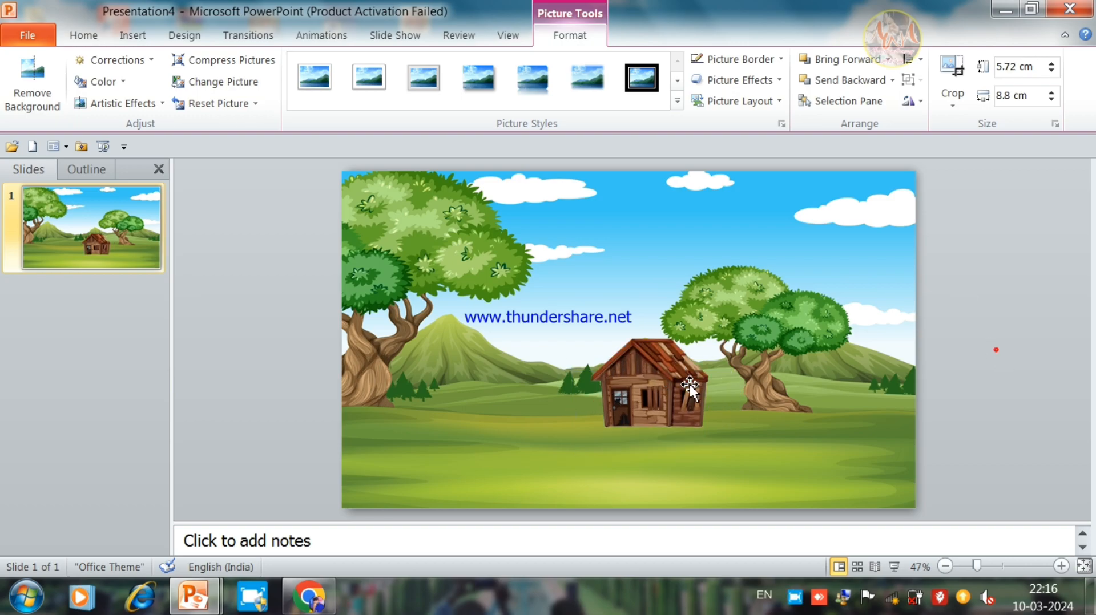
- Nudge the wooden house to the right until it overlaps the trunk of the right tree
click(666, 373)
key(Right)
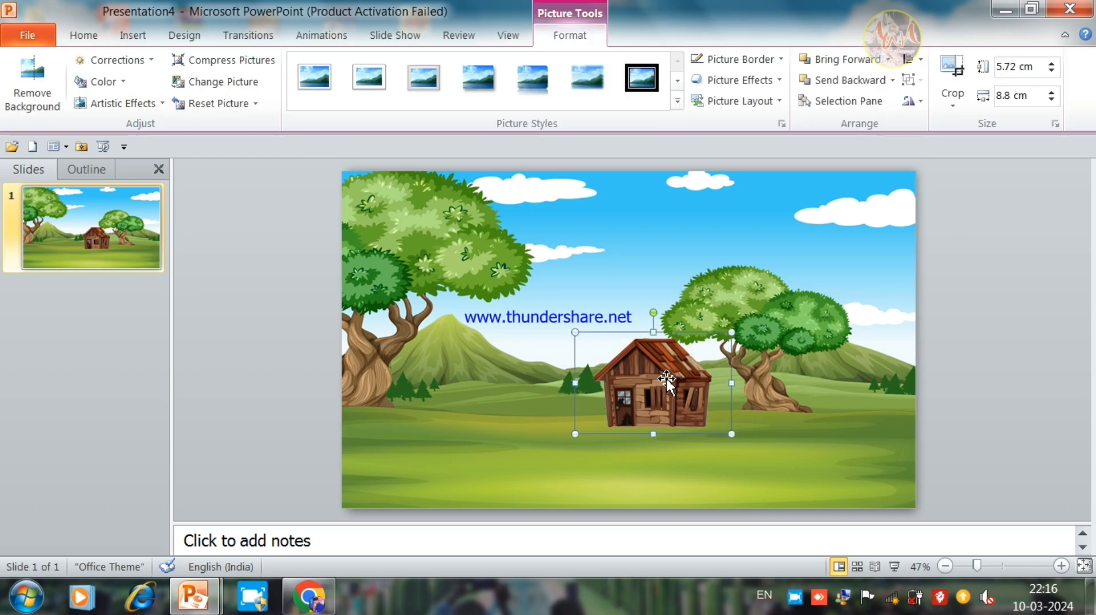
key(Right)
key(Right)
key(Right)
key(Right)
key(Right)
key(Right)
key(Right)
key(Right)
key(Right)
key(Right)
key(Right)
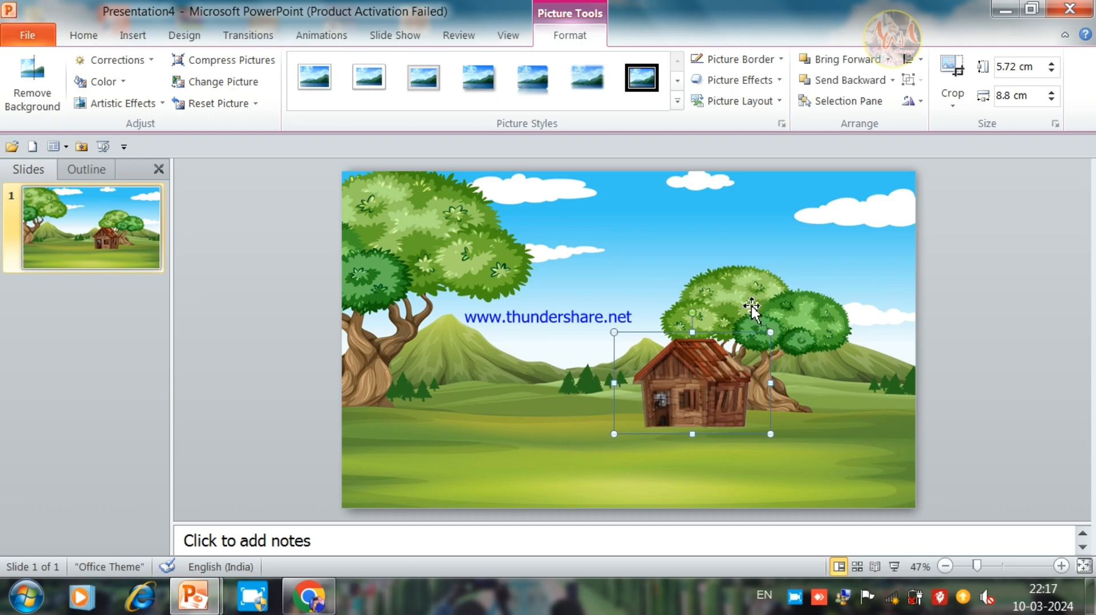
- Reduce the wooden house to about 5.3 by 8.2 cm and nudge it slightly left, clear of the tree trunk
drag(771, 332, 760, 339)
key(Left)
key(Left)
key(Left)
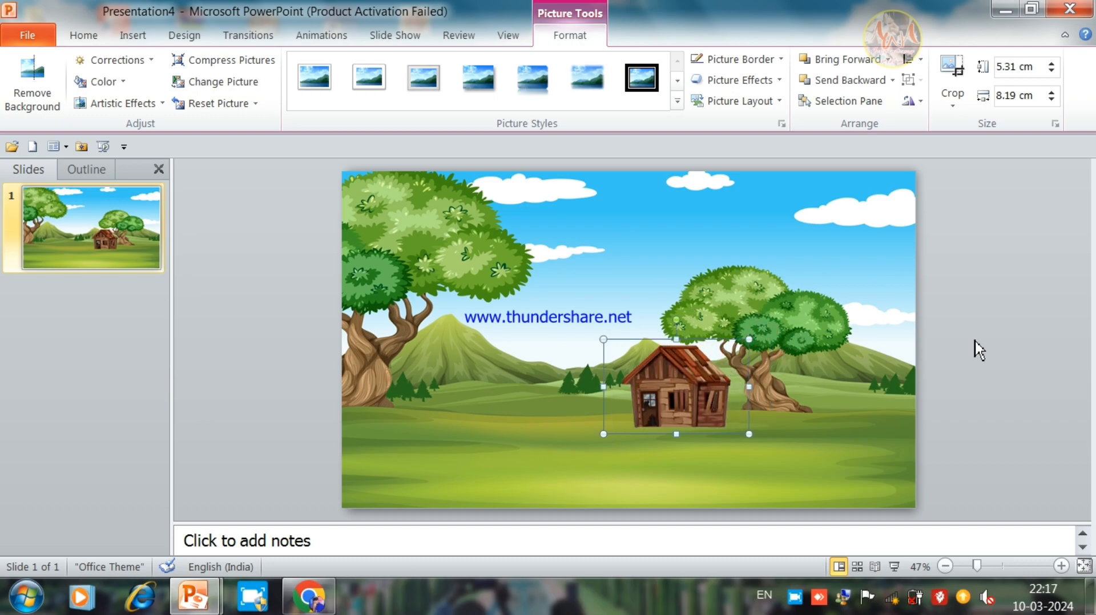
key(Left)
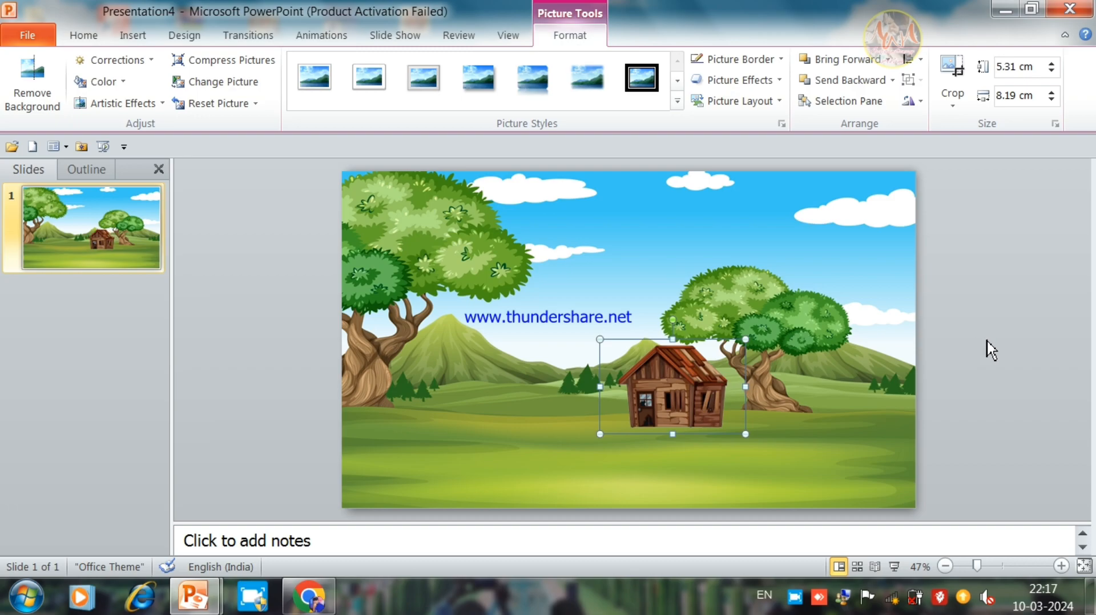
click(986, 339)
- Add the dancing couple picture, about 4.2 cm high and 3 cm wide, just left of the wooden house
click(132, 34)
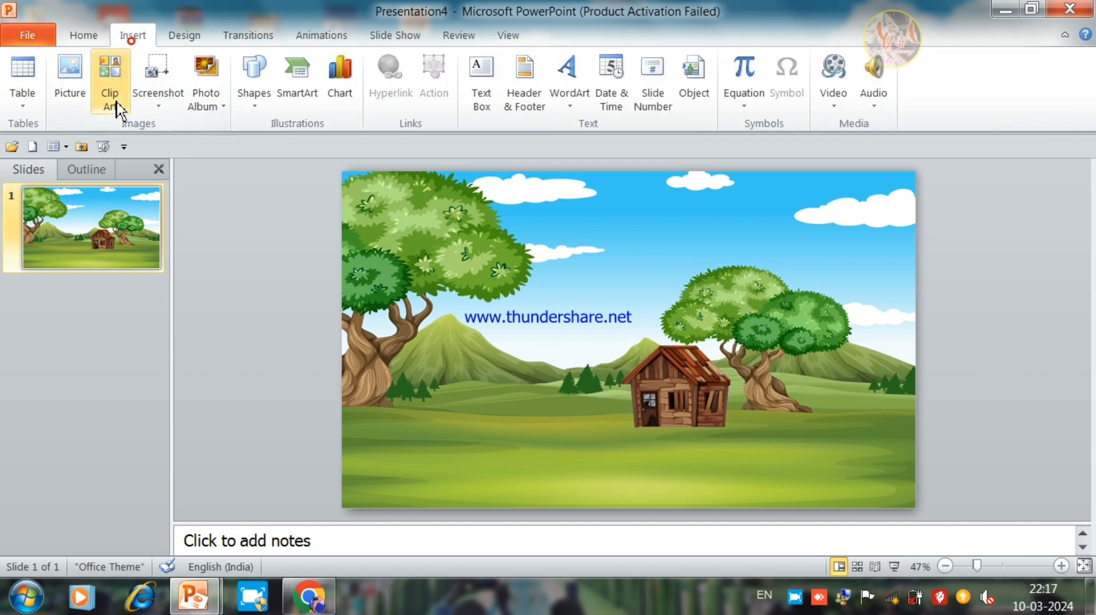
key(ctrl+v)
drag(628, 299, 594, 339)
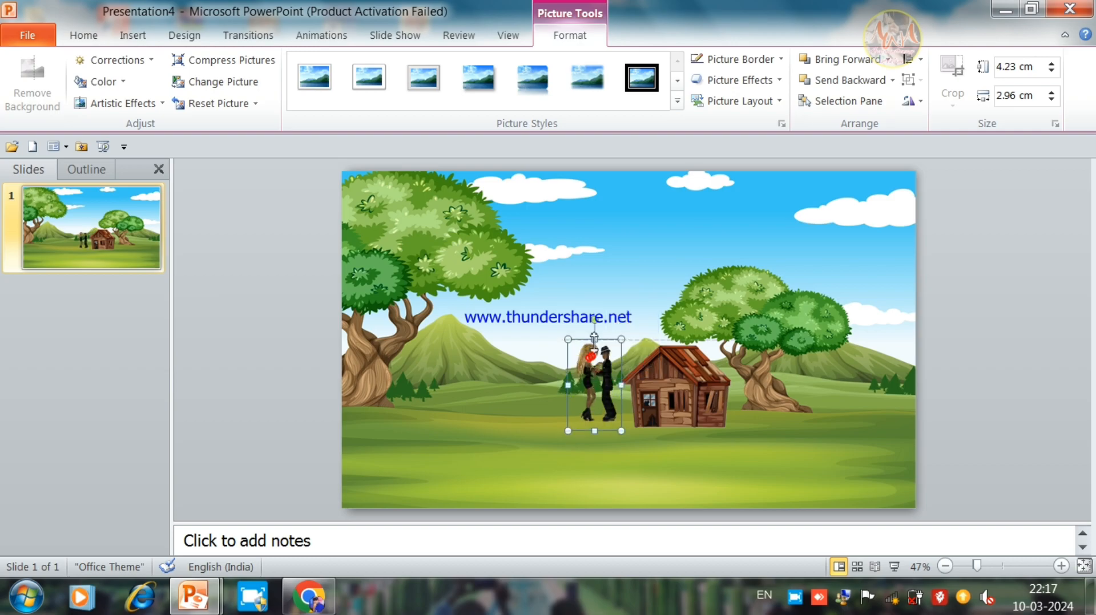
- Raise the bottom edge of the wooden house slightly to line it up with the dancing couple's feet
click(689, 393)
drag(677, 434, 681, 435)
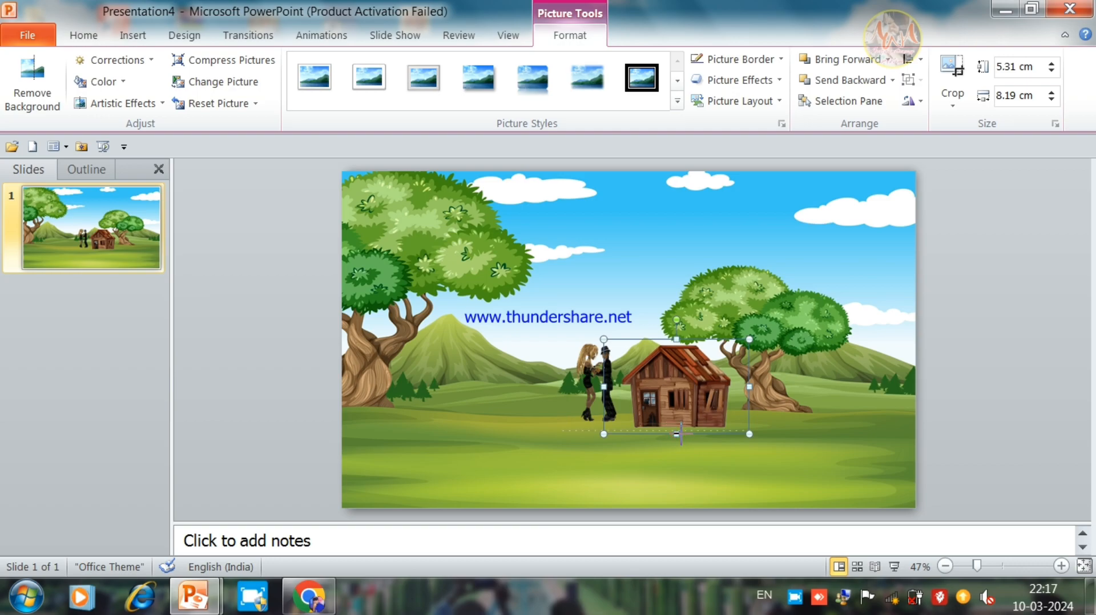
click(581, 366)
click(201, 201)
- Browse the PPT picture folder and add a street lamp picture just left of the dancing couple
click(125, 31)
click(70, 68)
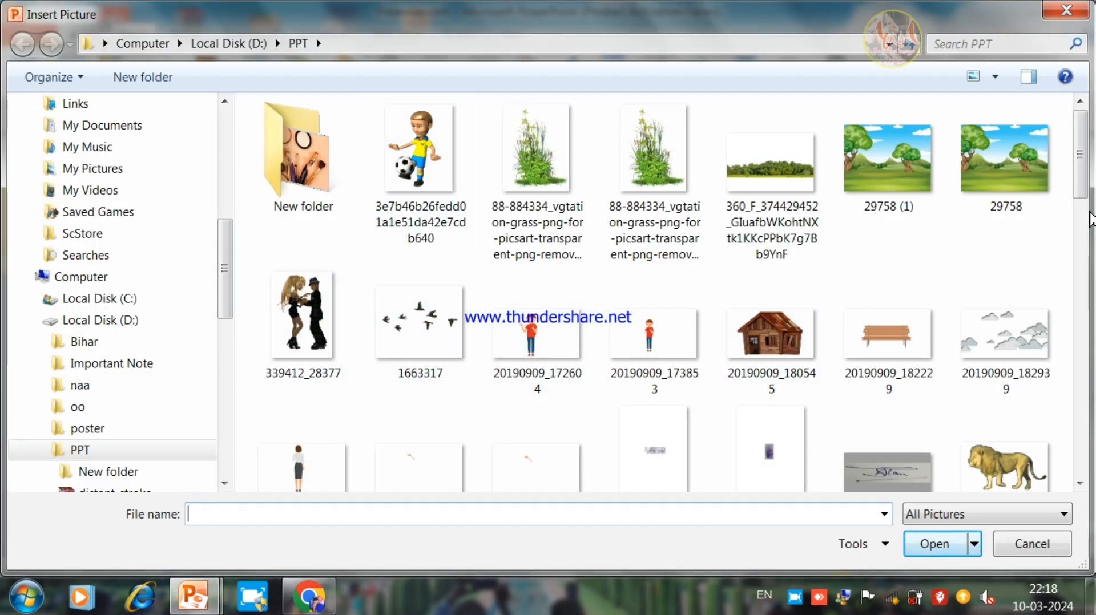
drag(1089, 171, 1088, 117)
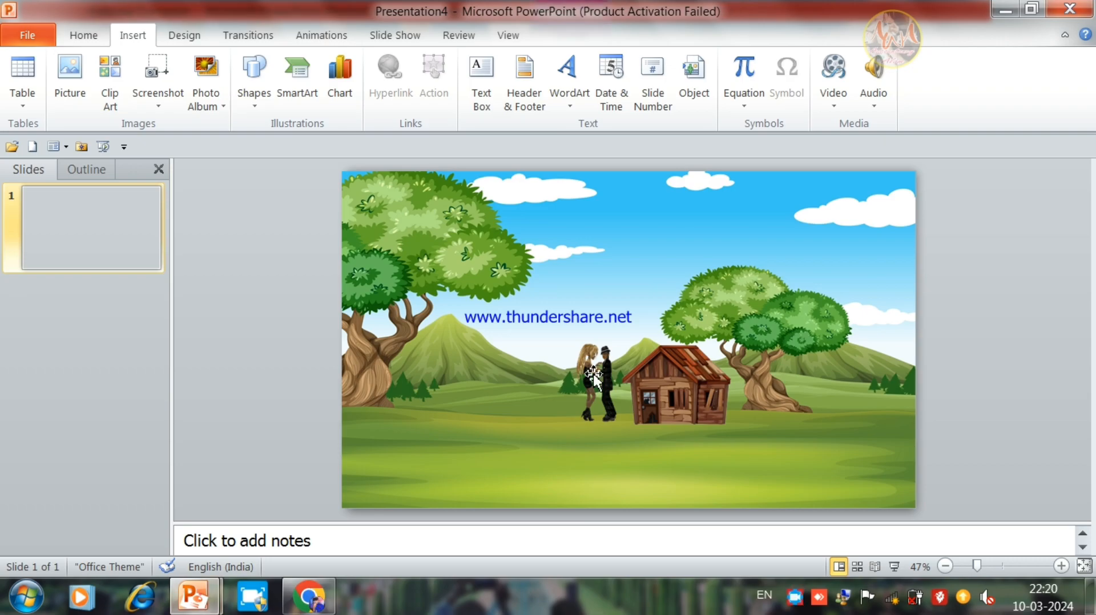
key(ctrl+v)
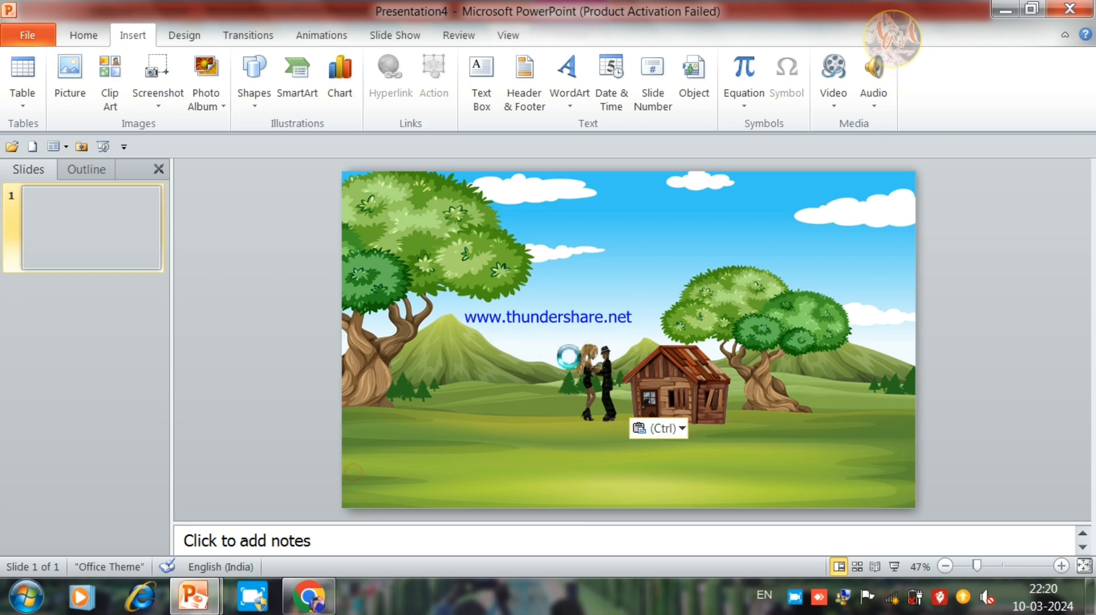
click(178, 36)
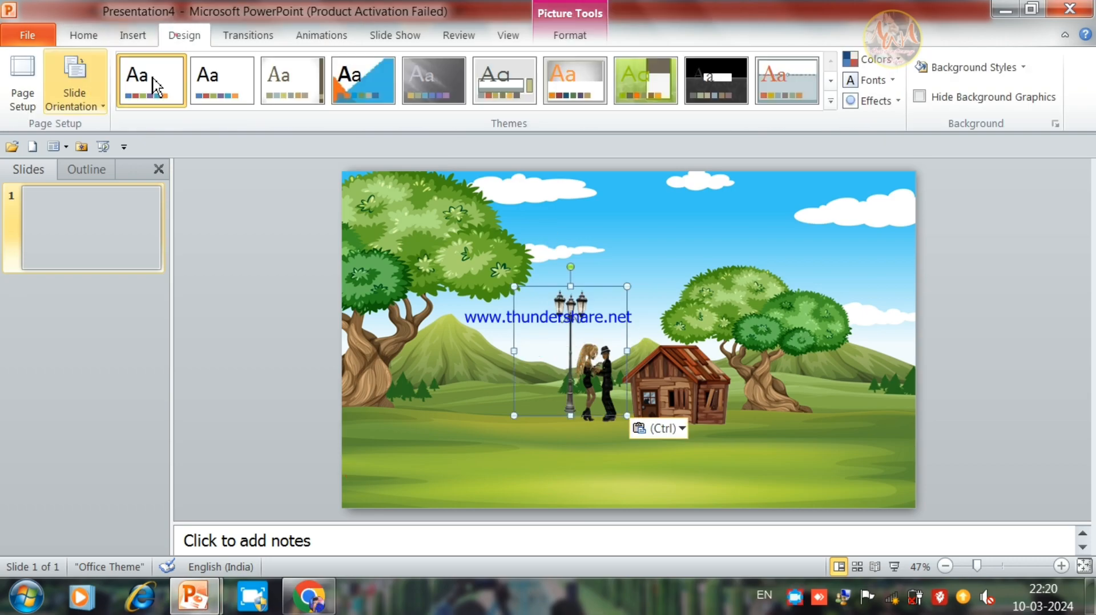
- Insert the helicopter picture from the PPT folder and place it between the large tree and the street lamp
click(132, 35)
click(73, 71)
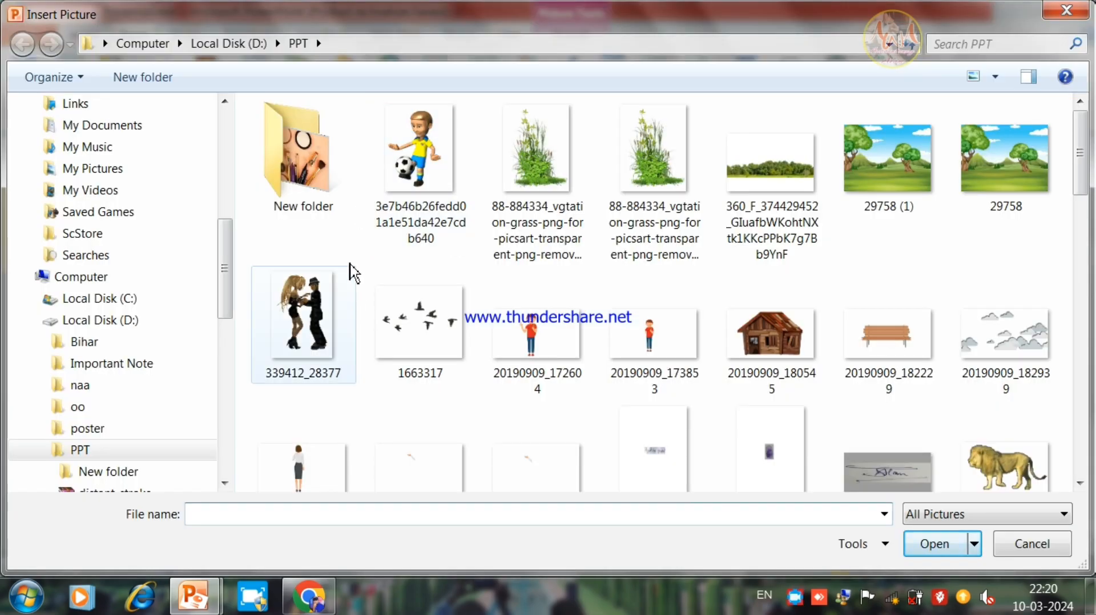
drag(1079, 147, 1083, 237)
click(537, 203)
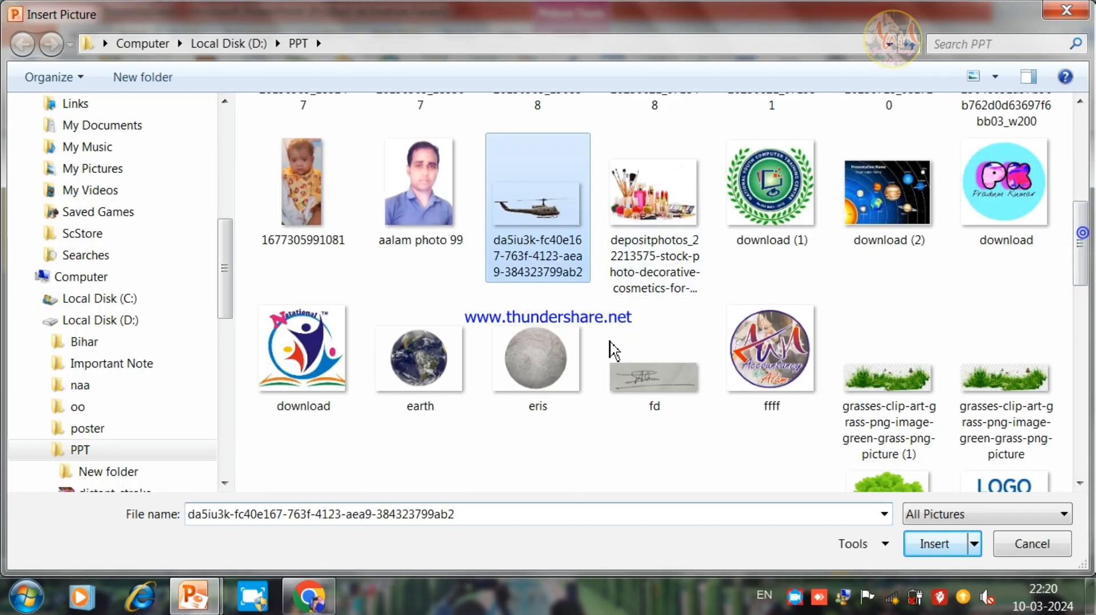
click(916, 544)
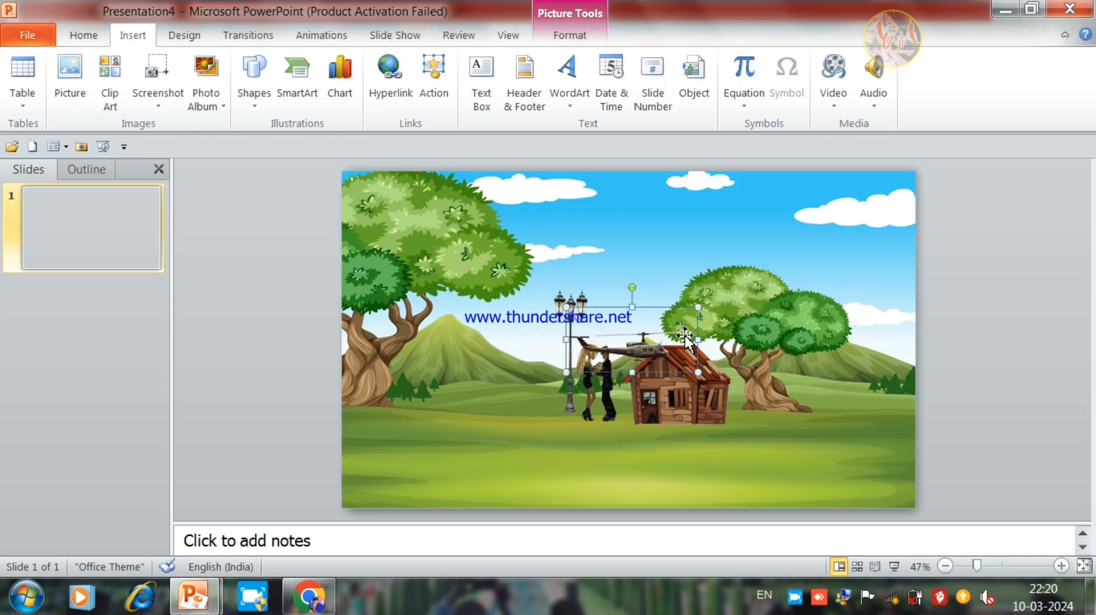
drag(663, 339, 488, 321)
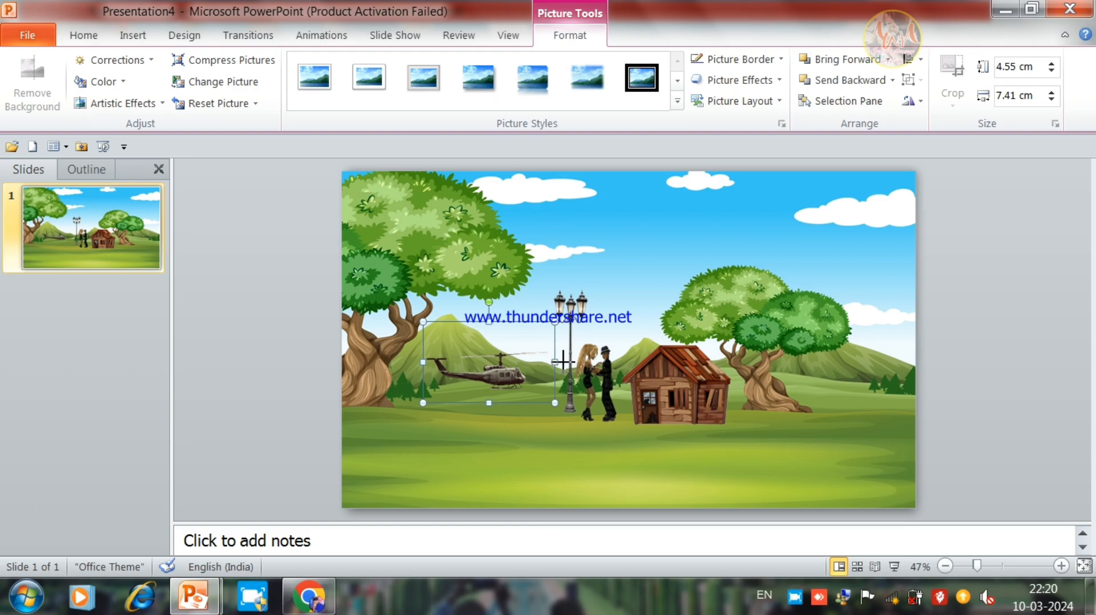
- Enlarge the helicopter to about 5.15 by 8.2 cm and shift it slightly right toward the street lamp
drag(555, 360, 569, 361)
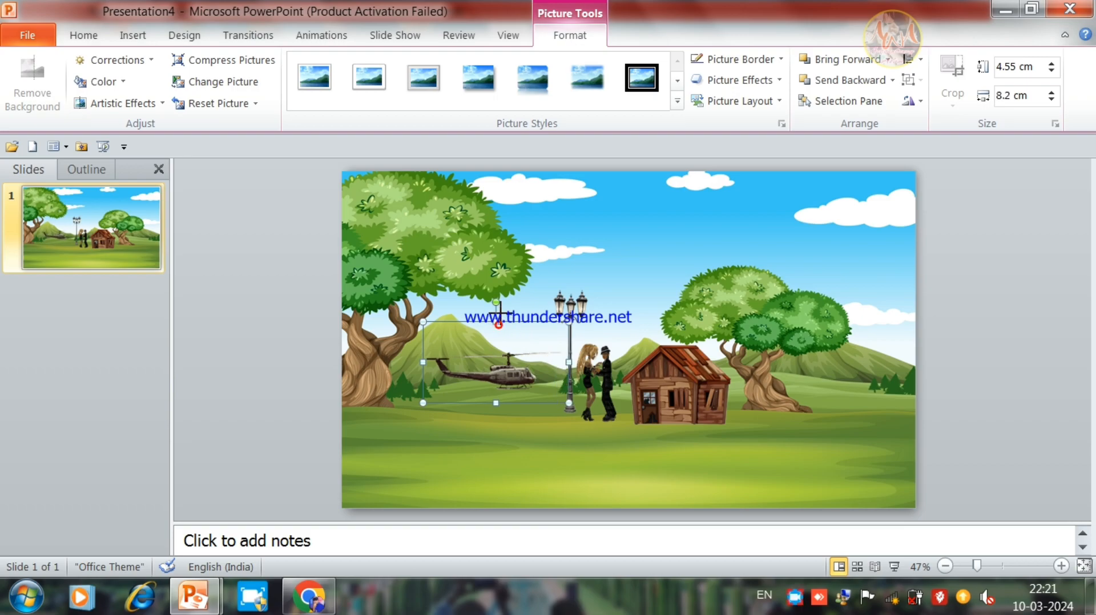
drag(497, 322, 496, 311)
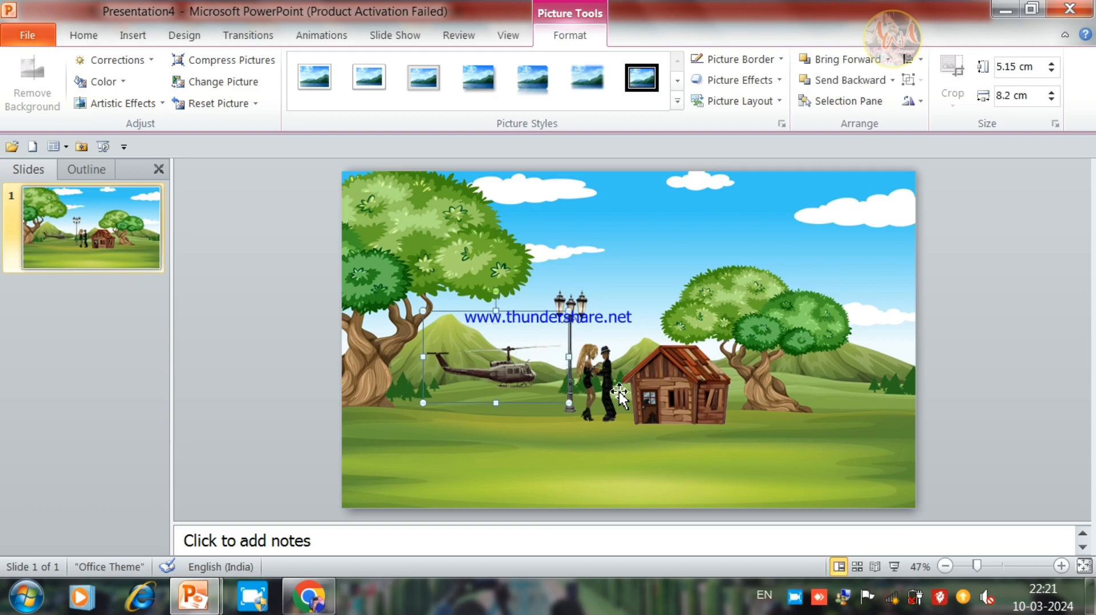
key(Right)
key(Right)
key(Right)
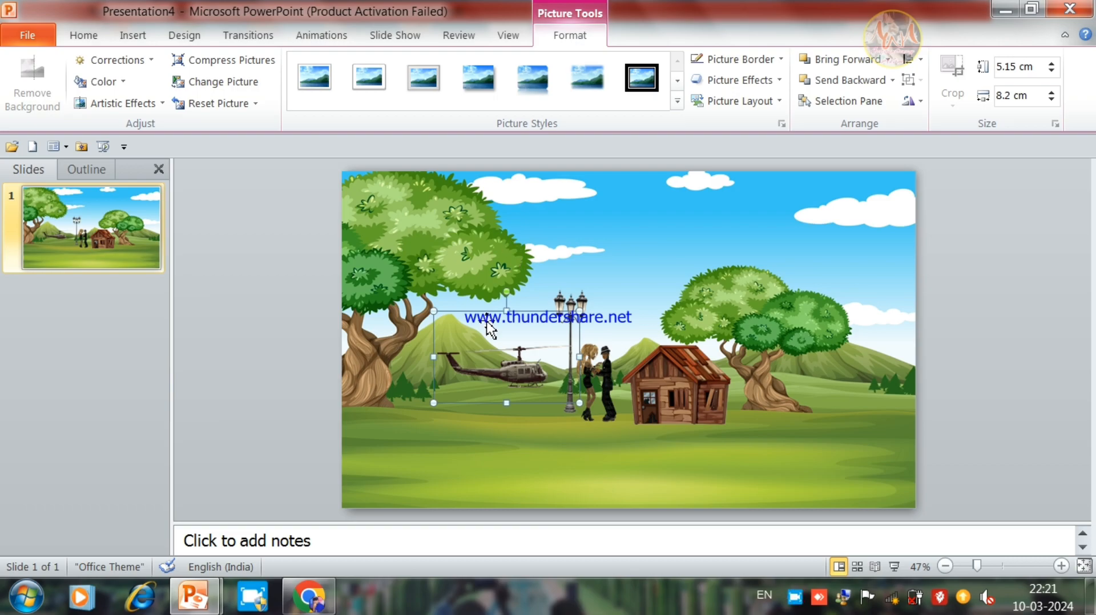
drag(507, 312, 514, 311)
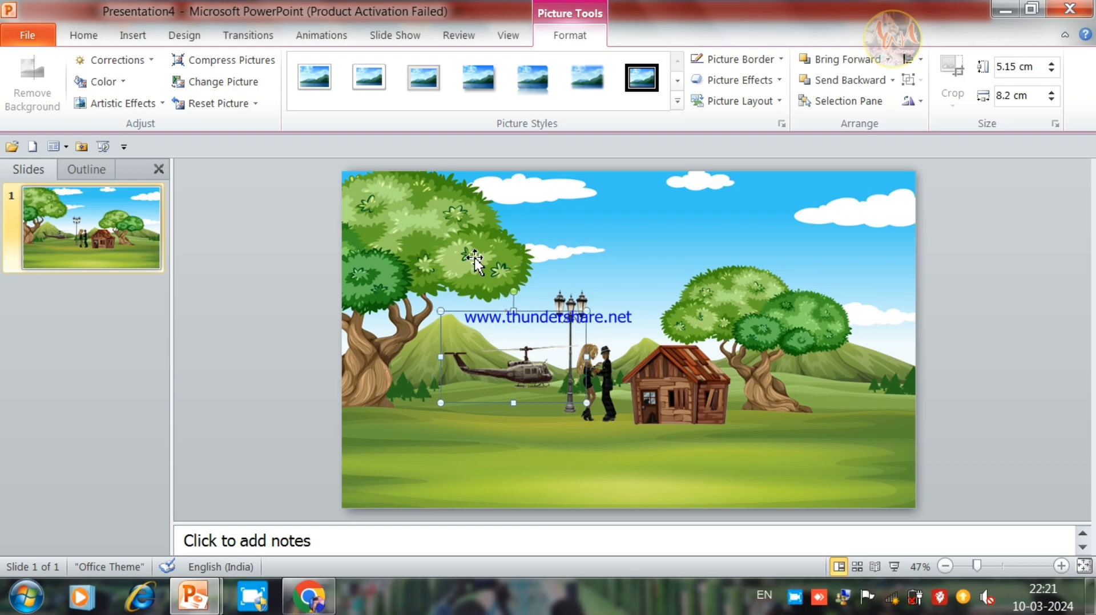
- Add a Turn Up Right motion path to the helicopter
click(136, 38)
click(248, 35)
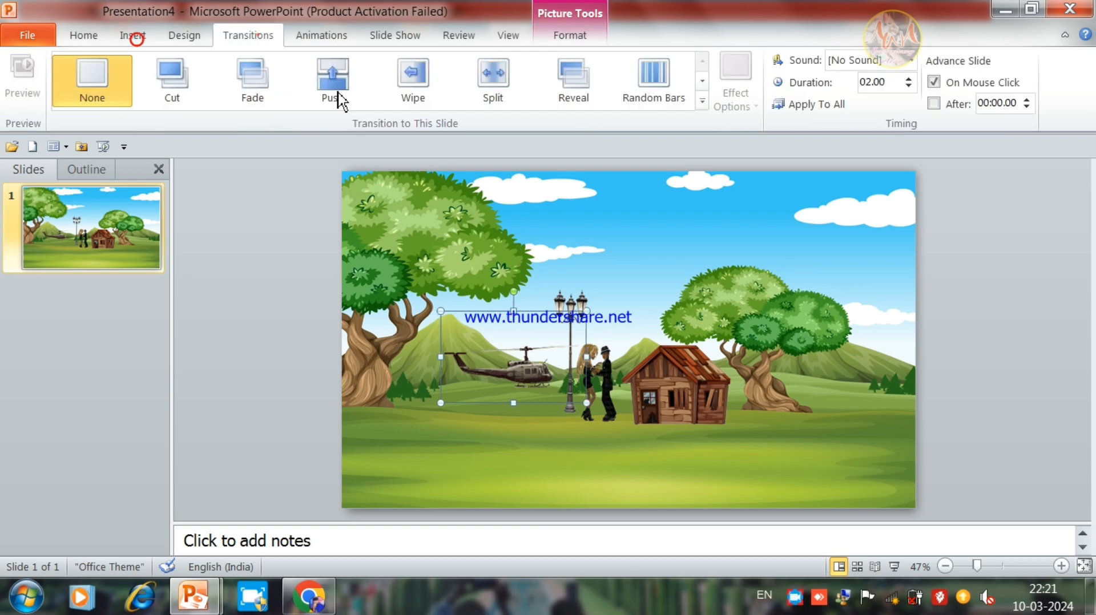
click(320, 36)
click(646, 92)
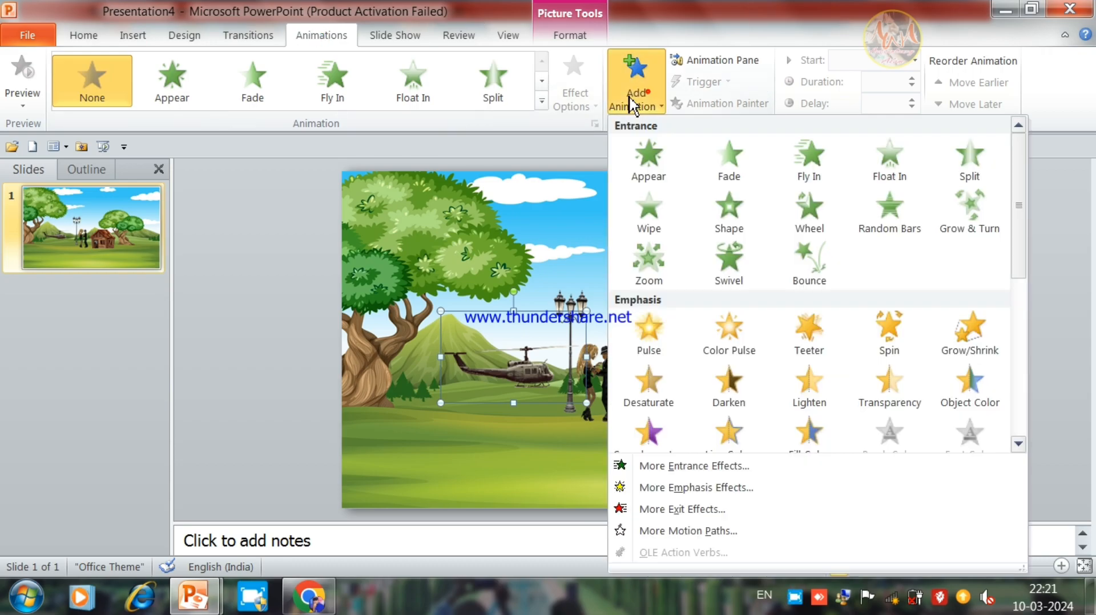
click(661, 529)
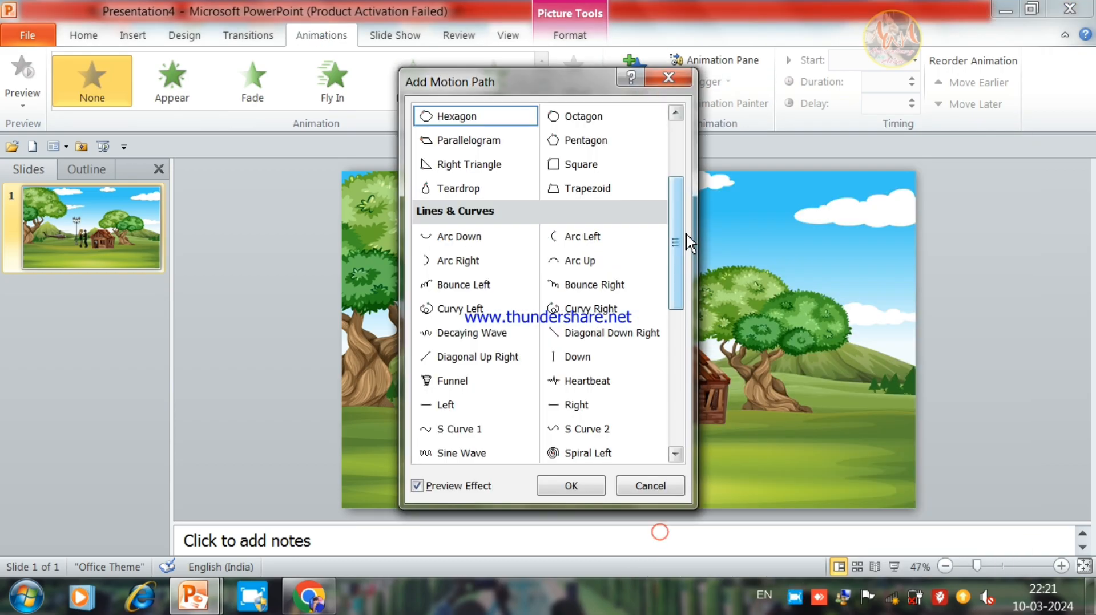
drag(683, 232, 683, 306)
click(451, 357)
click(592, 484)
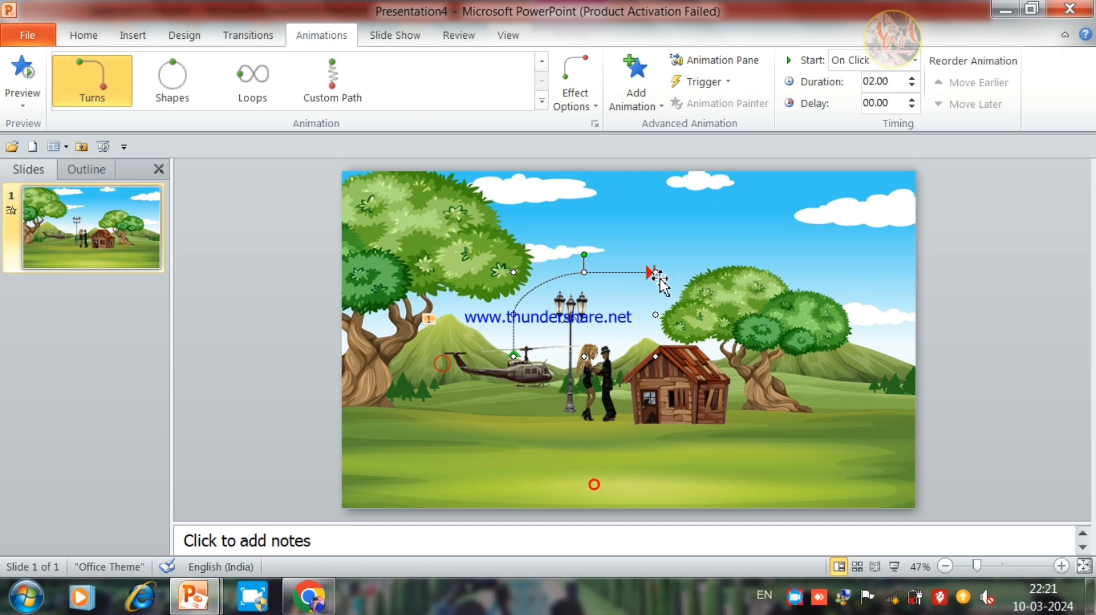
- Stretch the helicopter's path end beyond the slide's right edge at cloud height and pull its lower bend toward the street lamp
drag(999, 202, 999, 201)
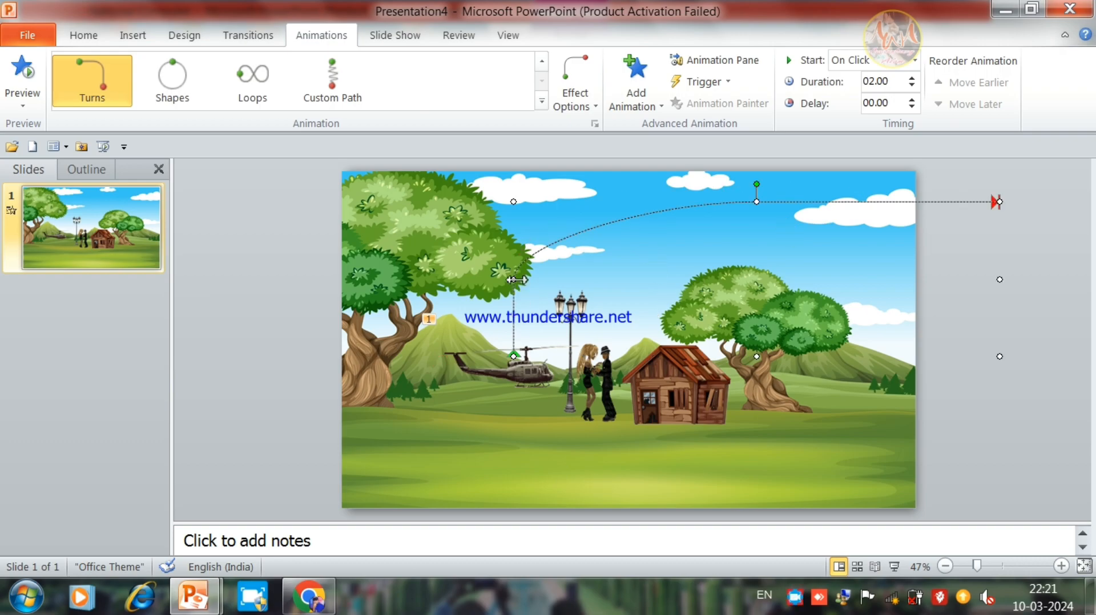
right_click(514, 278)
click(517, 288)
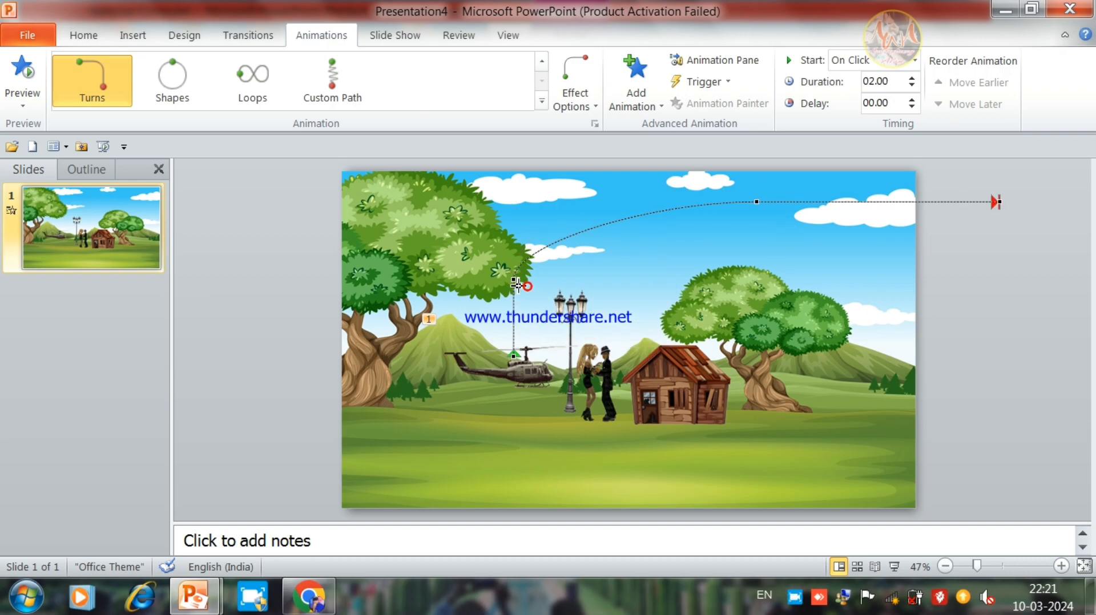
click(570, 265)
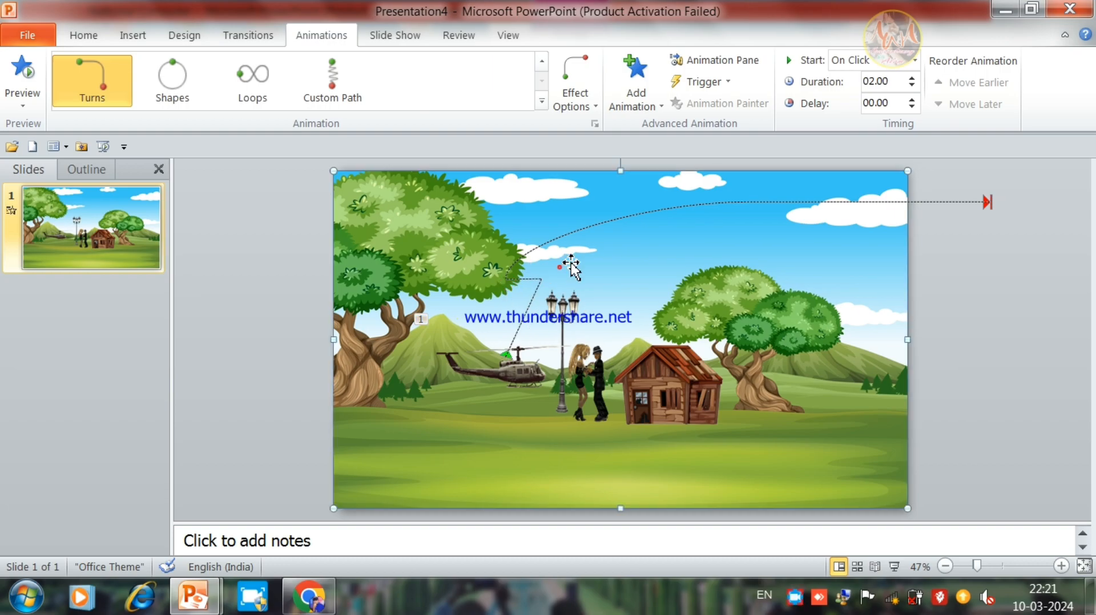
click(971, 202)
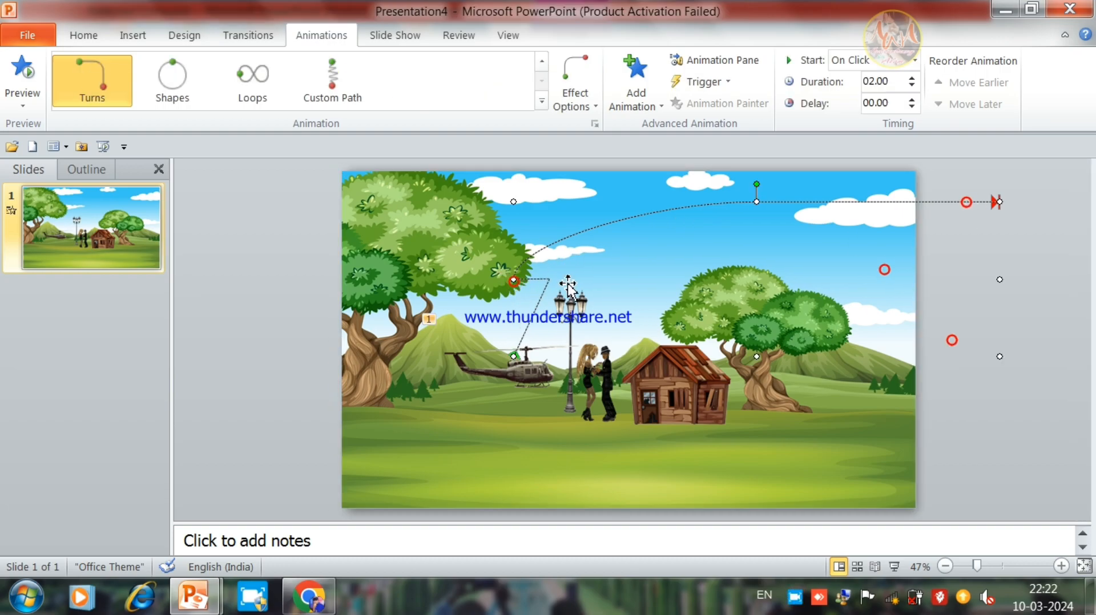
- Edit the path's remaining bend point so the helicopter rises diagonally above the street lamp in one smooth curve
click(765, 202)
right_click(514, 284)
click(565, 295)
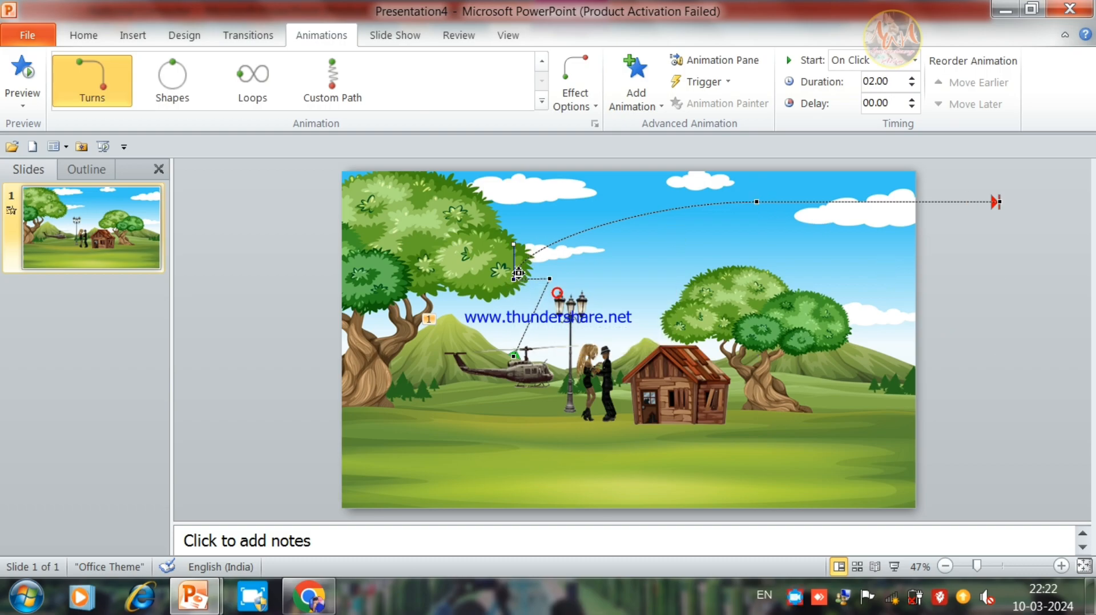
click(974, 276)
click(978, 203)
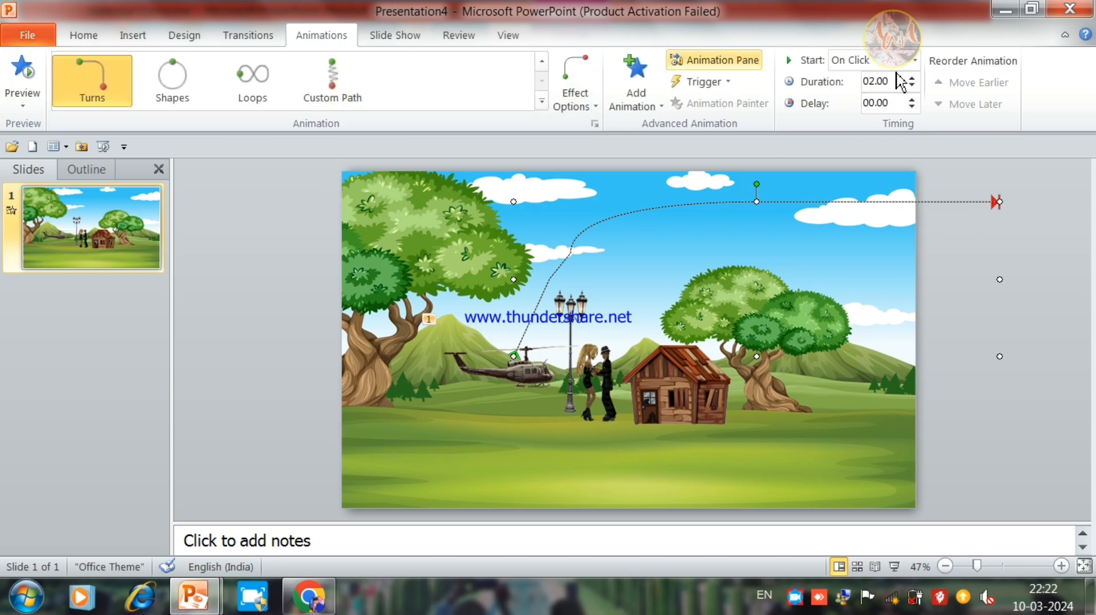
- Set the helicopter's motion path to start With Previous and last 35 seconds
click(915, 62)
click(890, 98)
click(879, 82)
text(35)
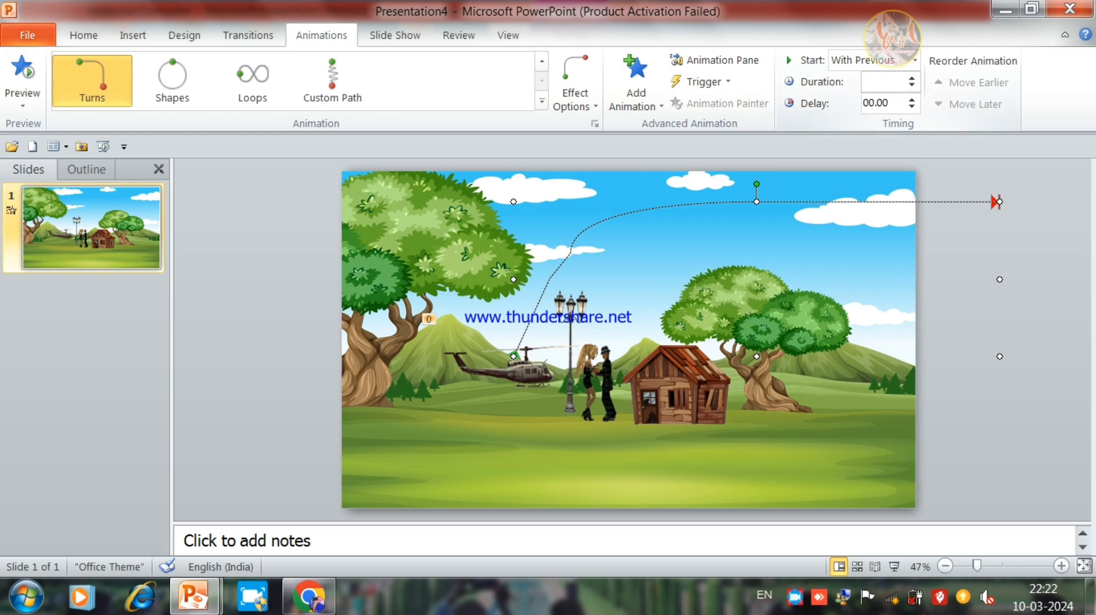
click(1019, 254)
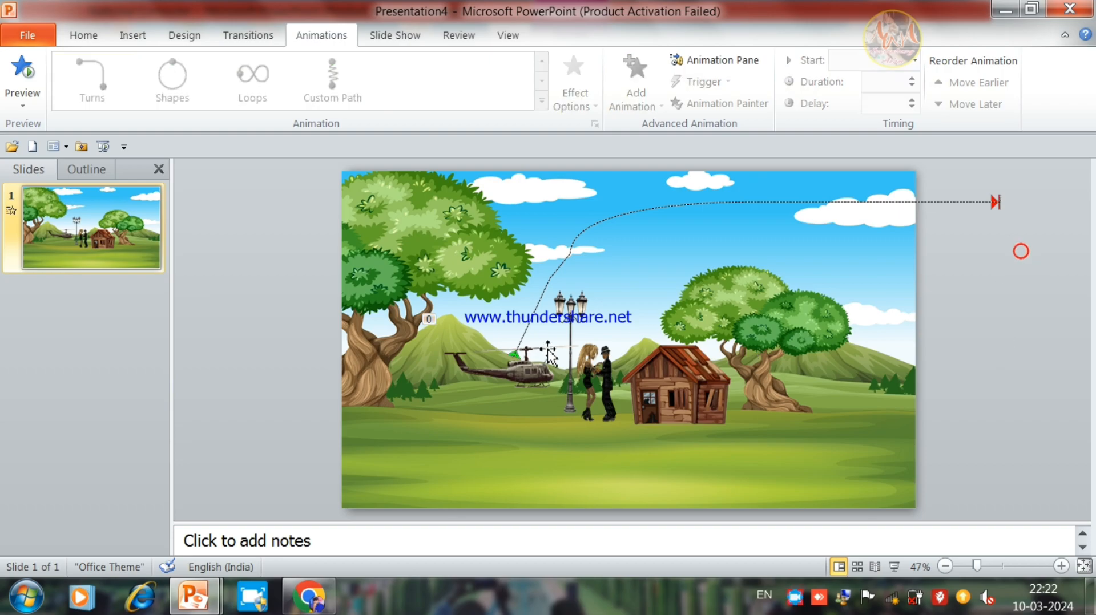
- Draw a long rectangle about 2 cm high and 39.8 cm wide across the grass below the house, overhanging both slide edges
click(130, 35)
click(256, 103)
click(303, 148)
drag(280, 423, 986, 461)
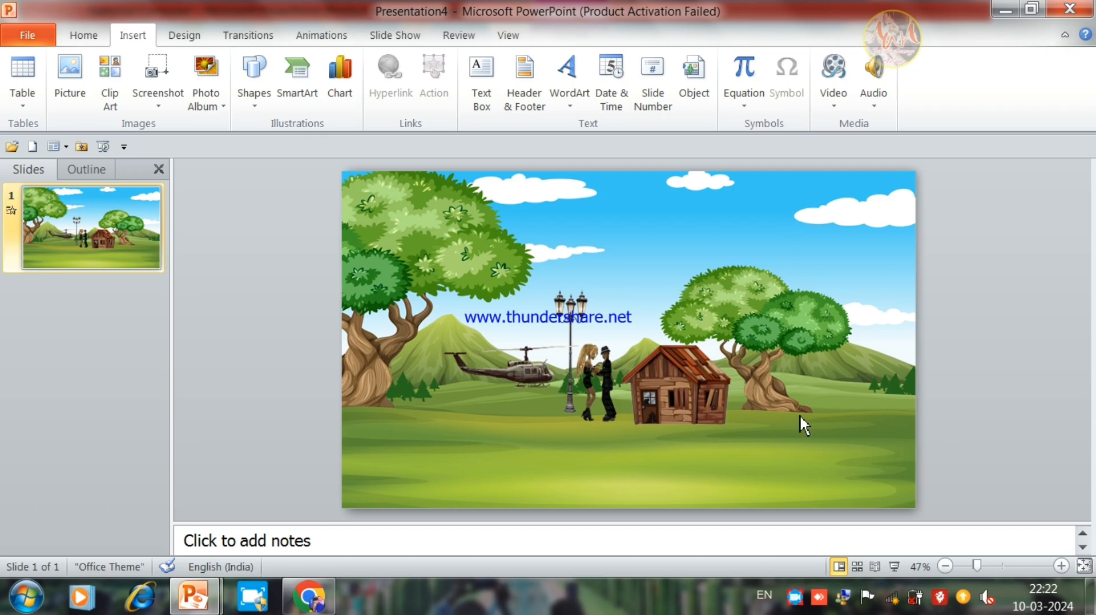
- Fill the long rectangle with dark gray for the road
click(581, 41)
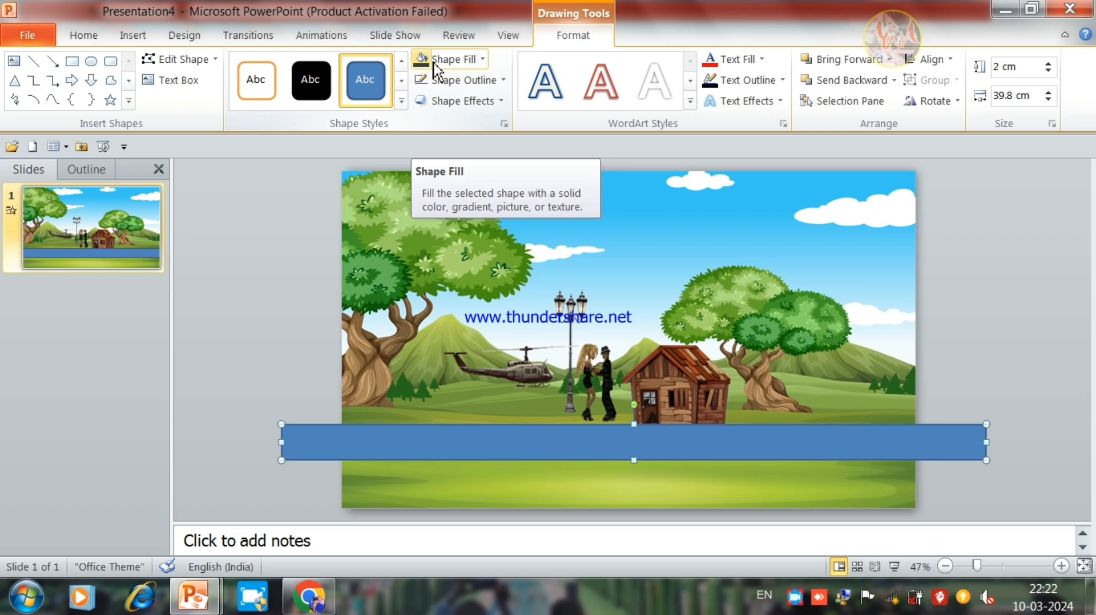
click(433, 64)
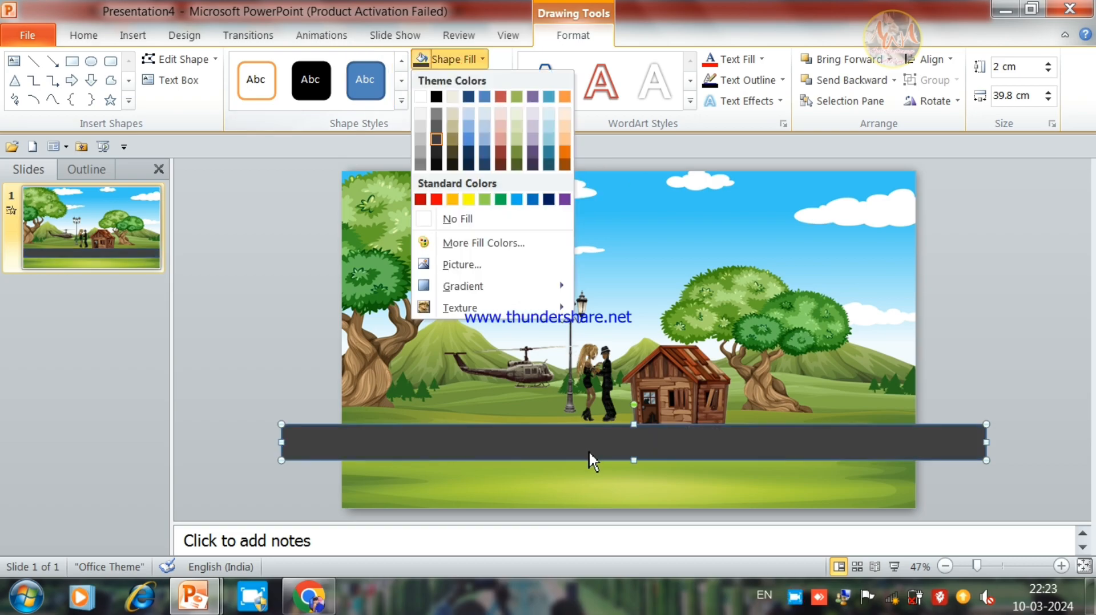
click(638, 4)
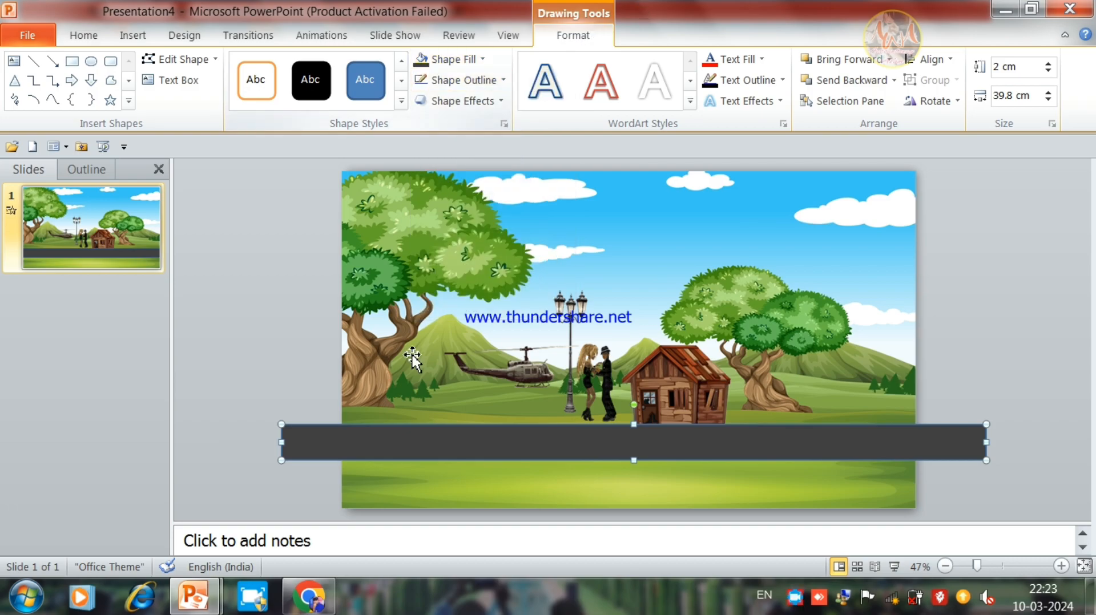
- Tilt the dark gray bar so it rises gently to the right and move it slightly down, clear of the house
drag(634, 404, 630, 409)
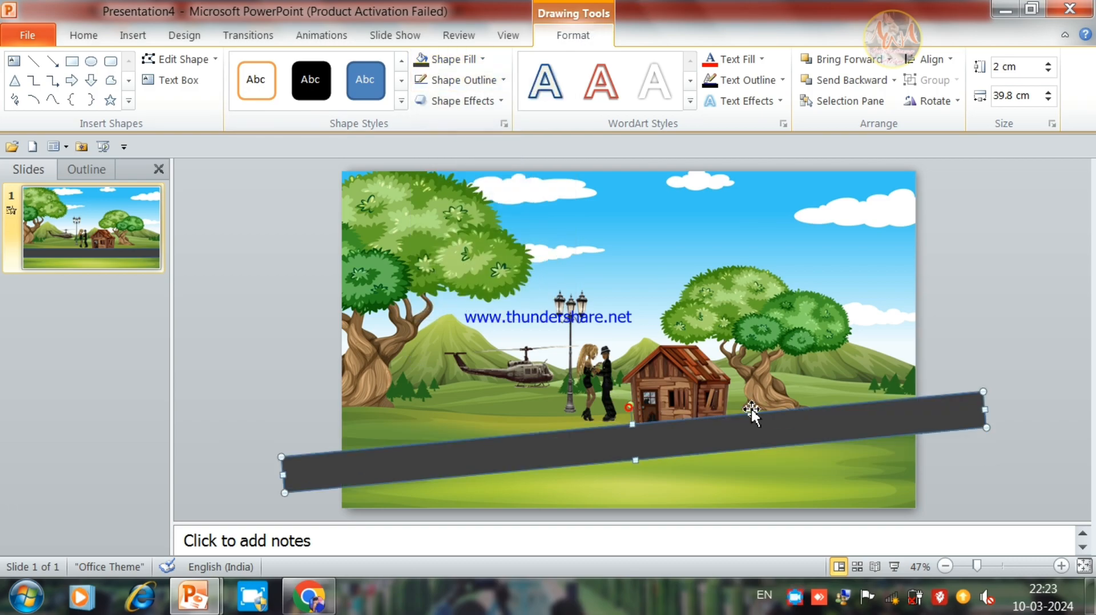
key(Down)
key(Down)
key(Down)
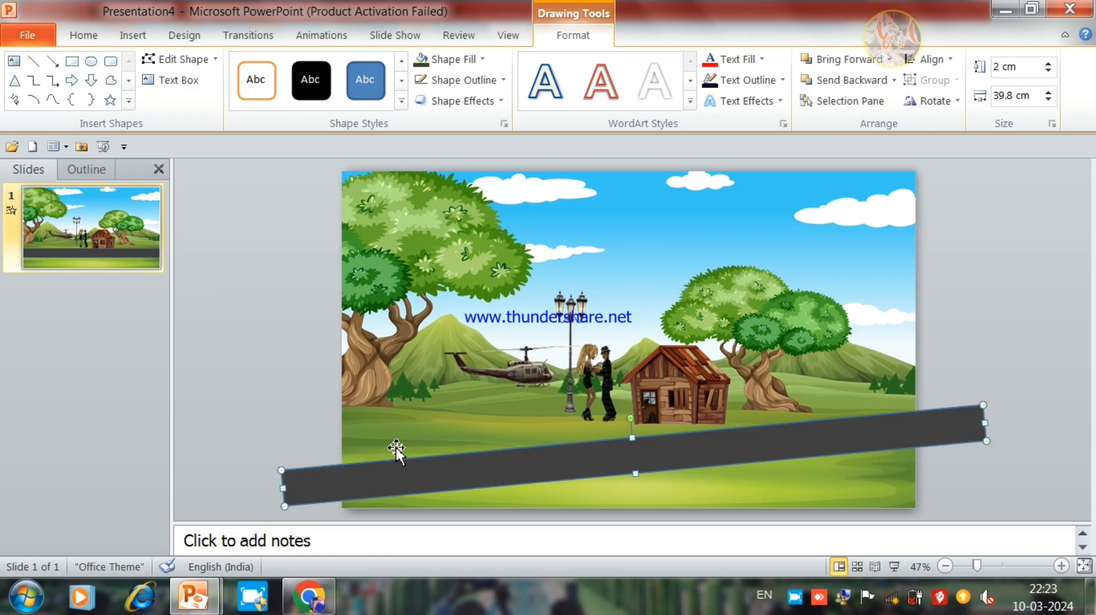
drag(635, 420, 640, 421)
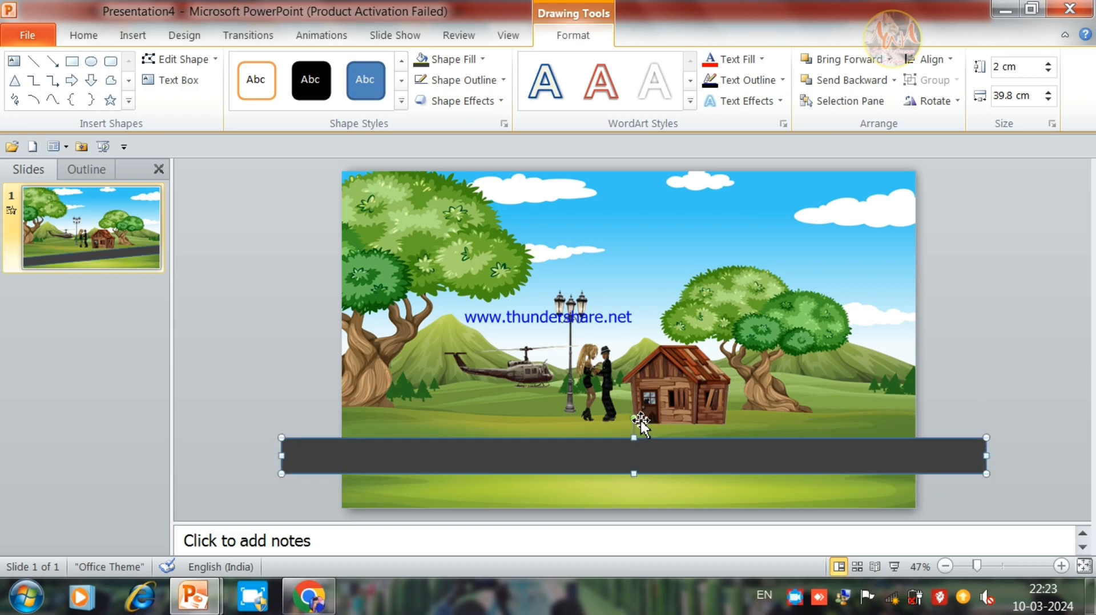
drag(633, 420, 635, 426)
key(Up)
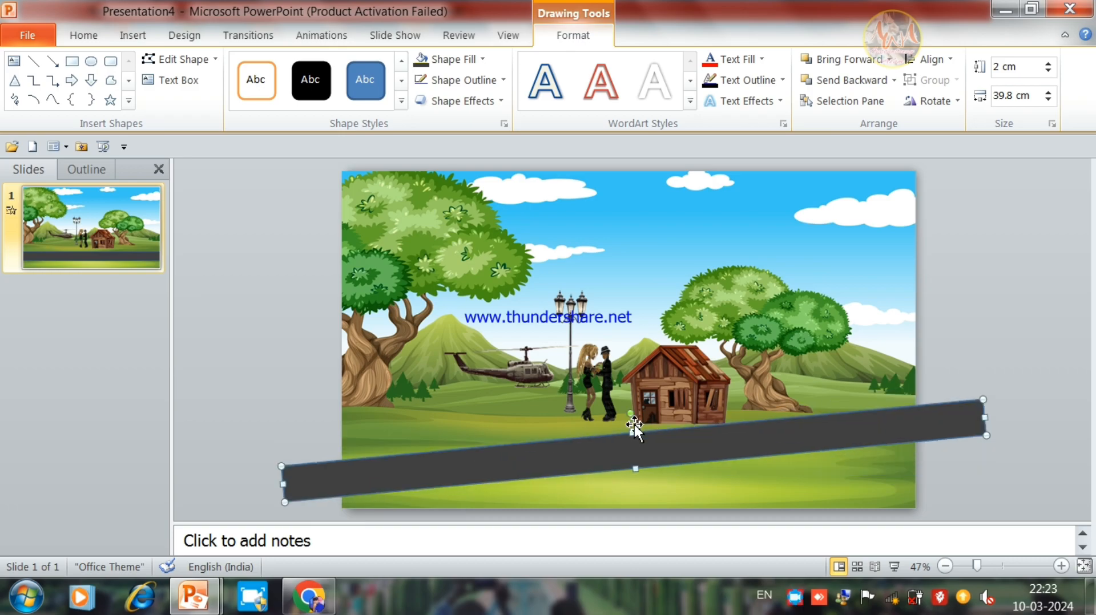
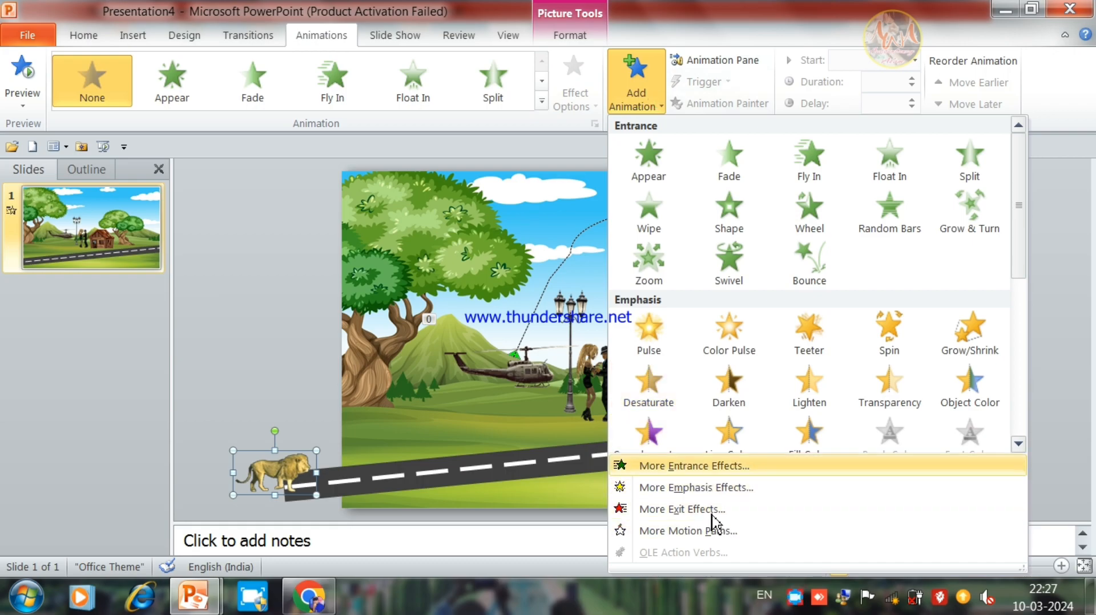
- Add a Right motion path to the lion and stretch its end along the road past the slide's right edge
click(717, 531)
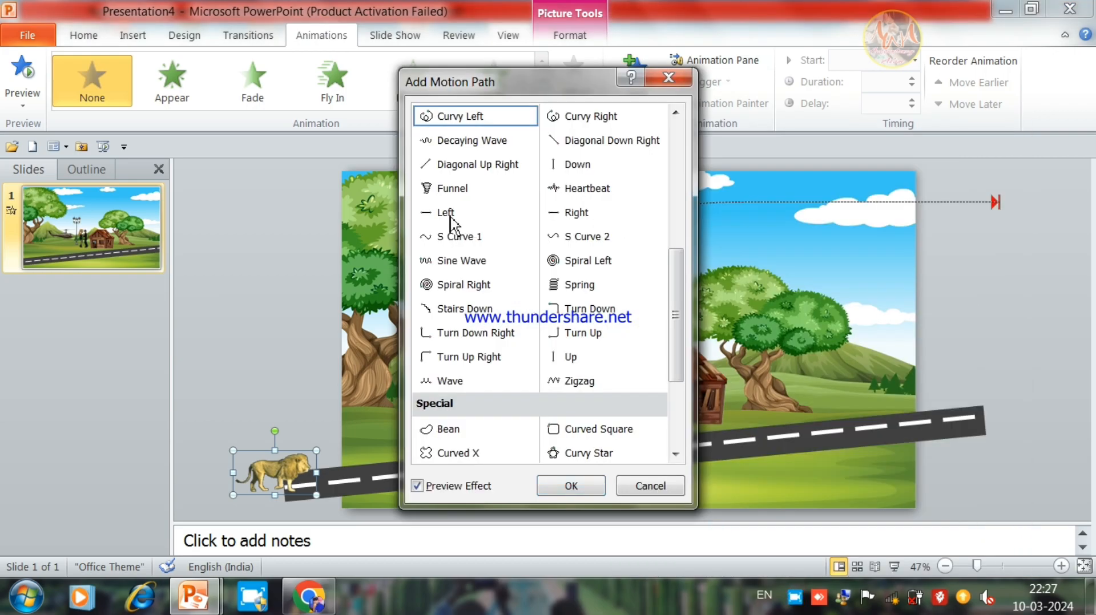
click(588, 215)
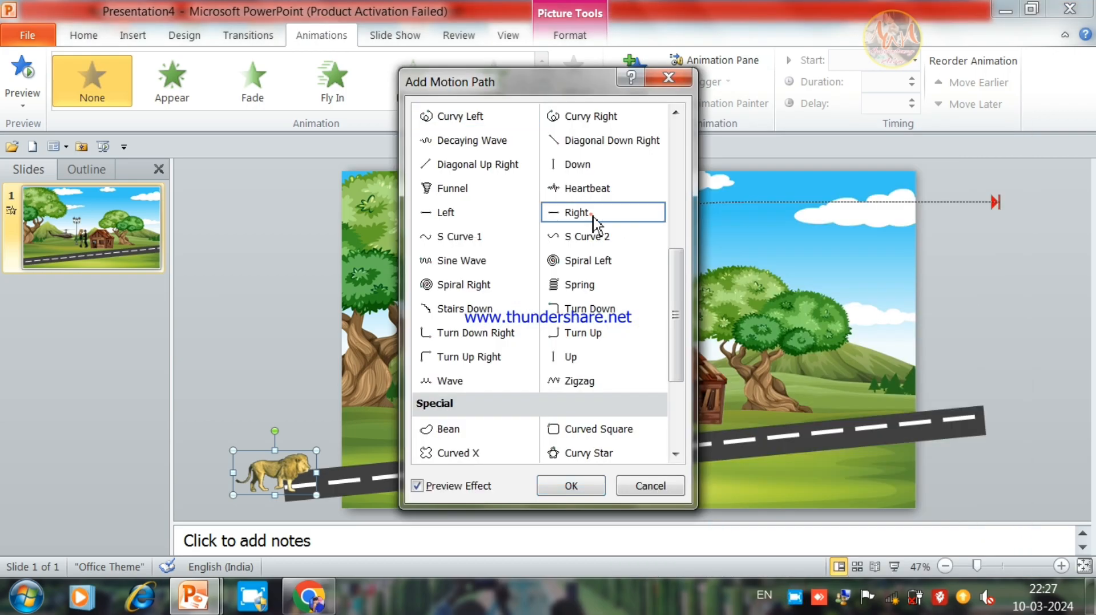
click(572, 486)
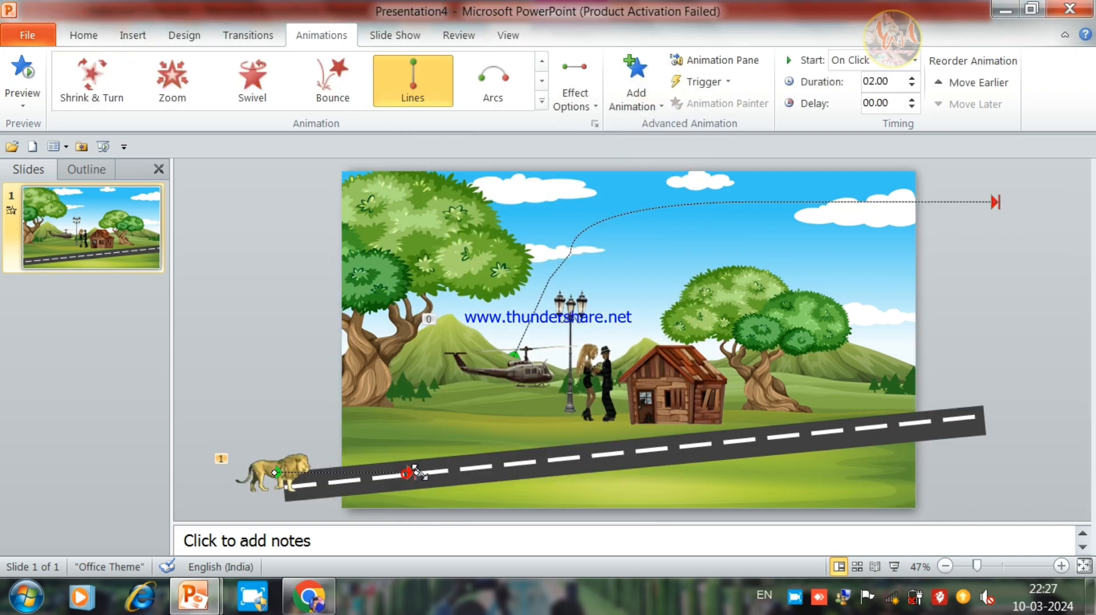
- Set the lion's motion path to start With Previous and last 45 seconds
click(894, 59)
click(876, 101)
drag(898, 82, 835, 88)
text(45)
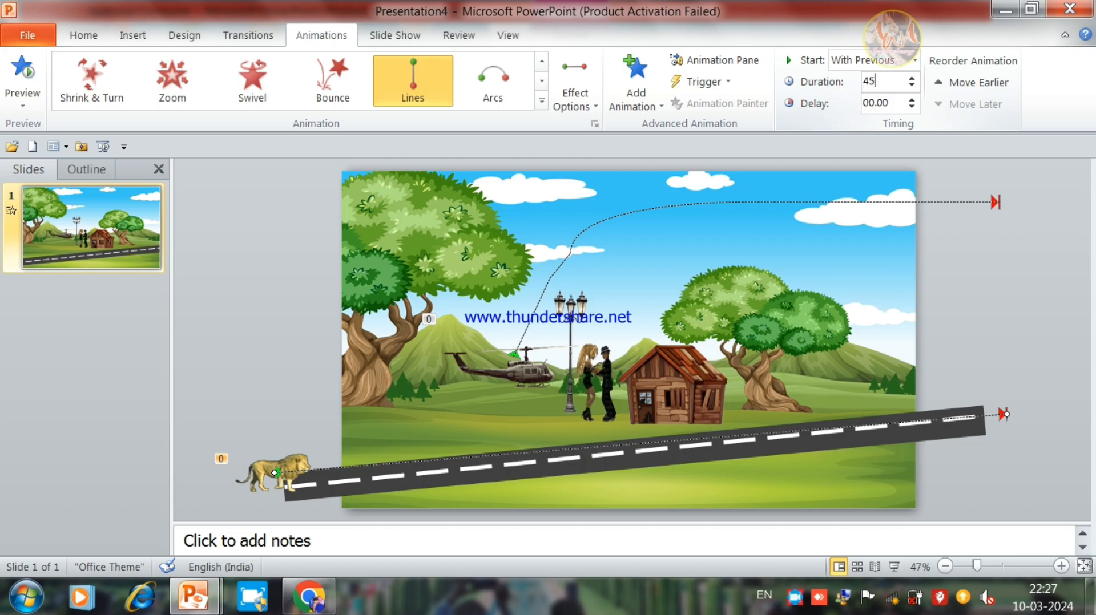
click(1045, 419)
click(269, 471)
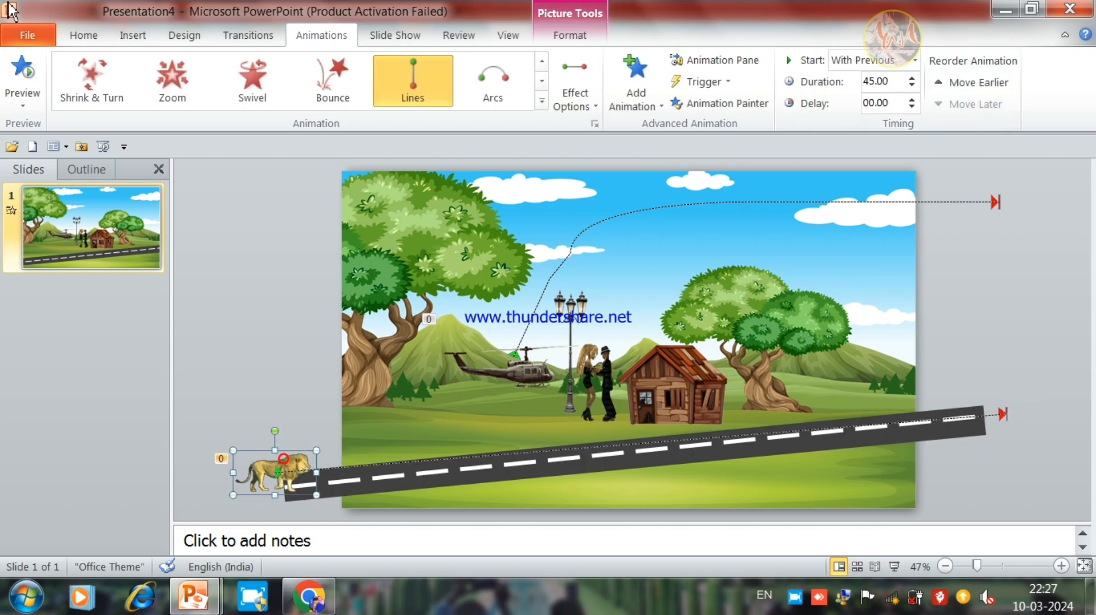
- Insert the flying birds picture 1663317 and place it in the sky area just off the slide's right edge
click(132, 35)
click(71, 91)
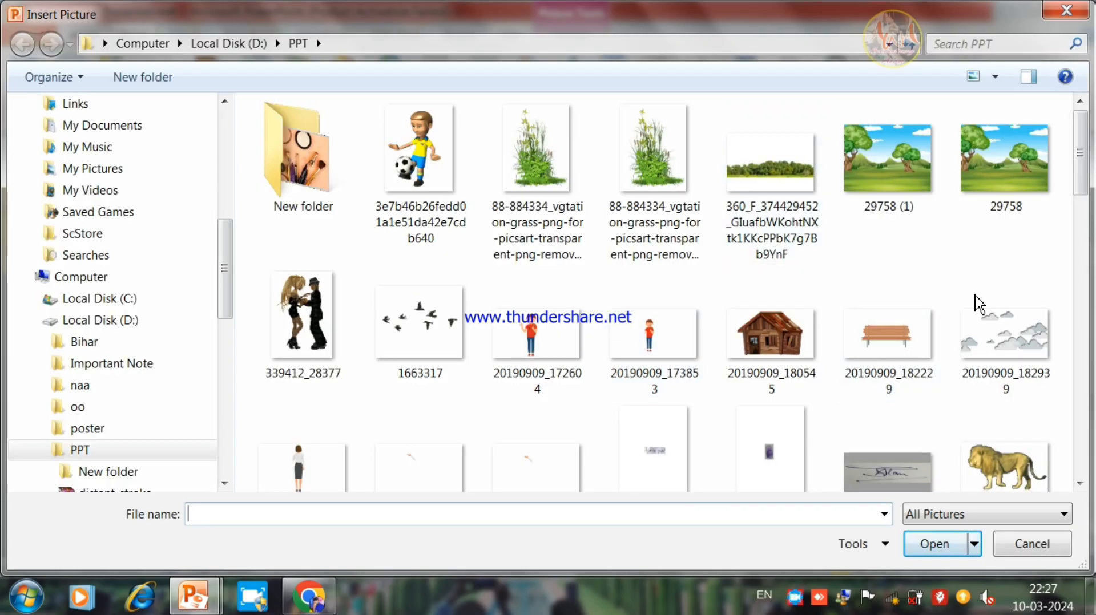
click(409, 336)
click(932, 542)
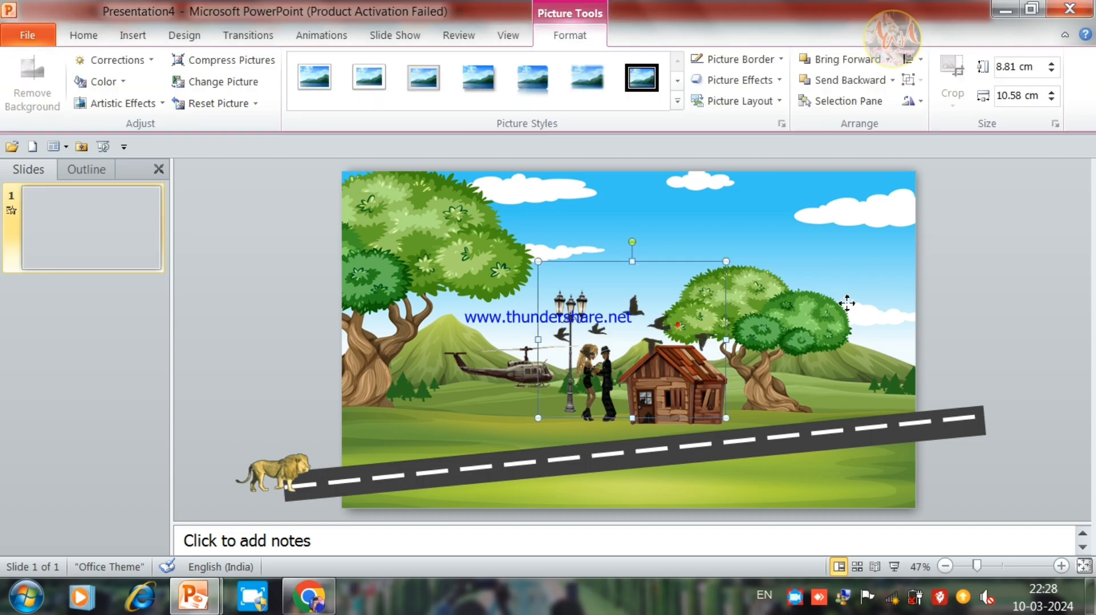
drag(1048, 266, 1048, 266)
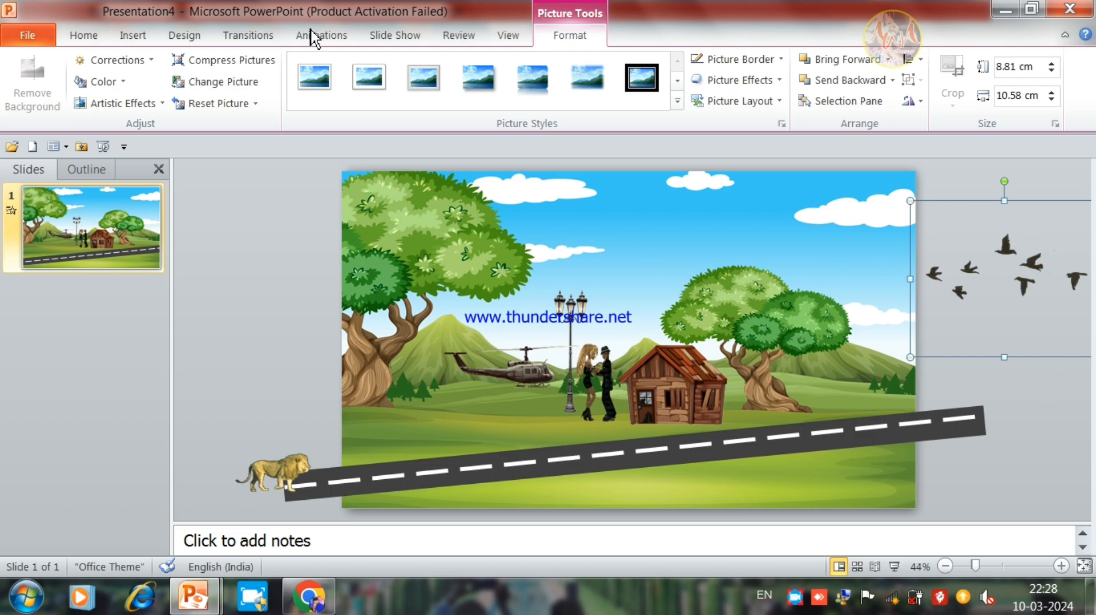
click(1056, 439)
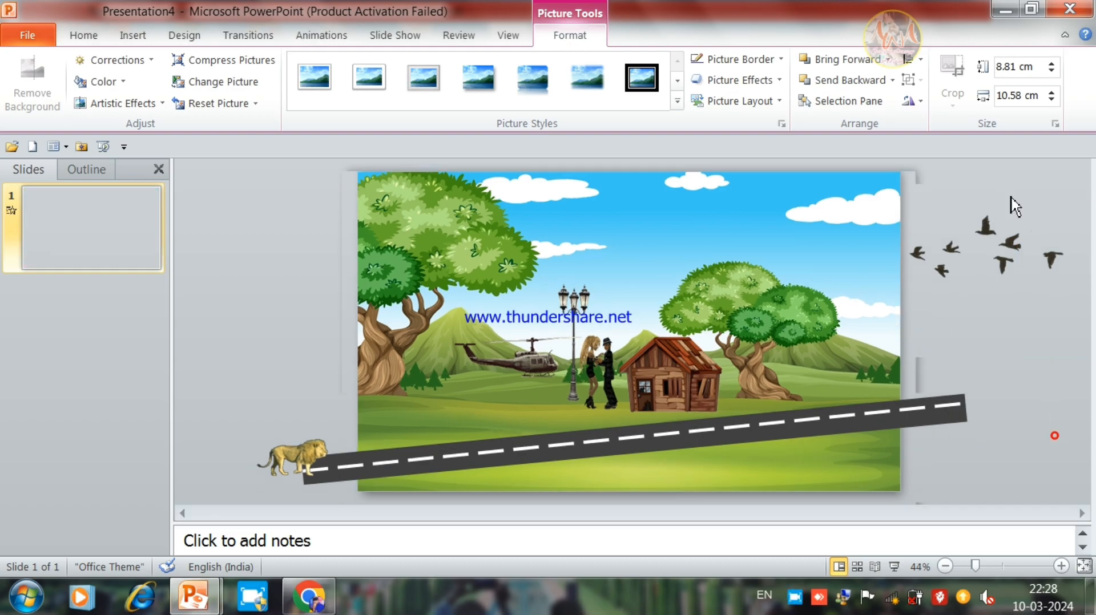
- Add a Left motion path to the birds and stretch its end across the sky past the slide's left edge
click(993, 237)
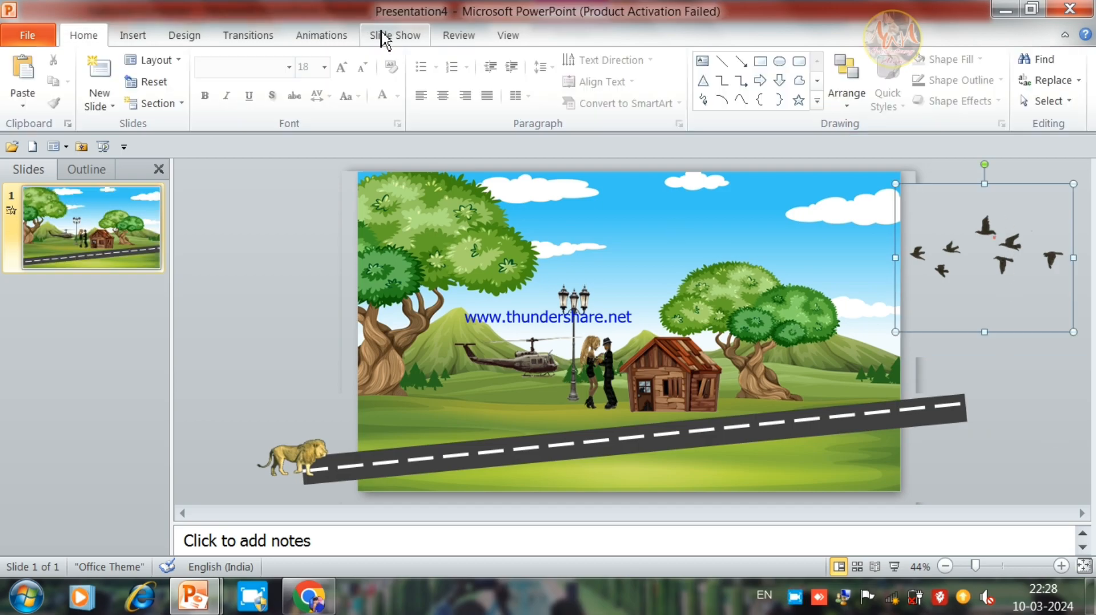
click(322, 34)
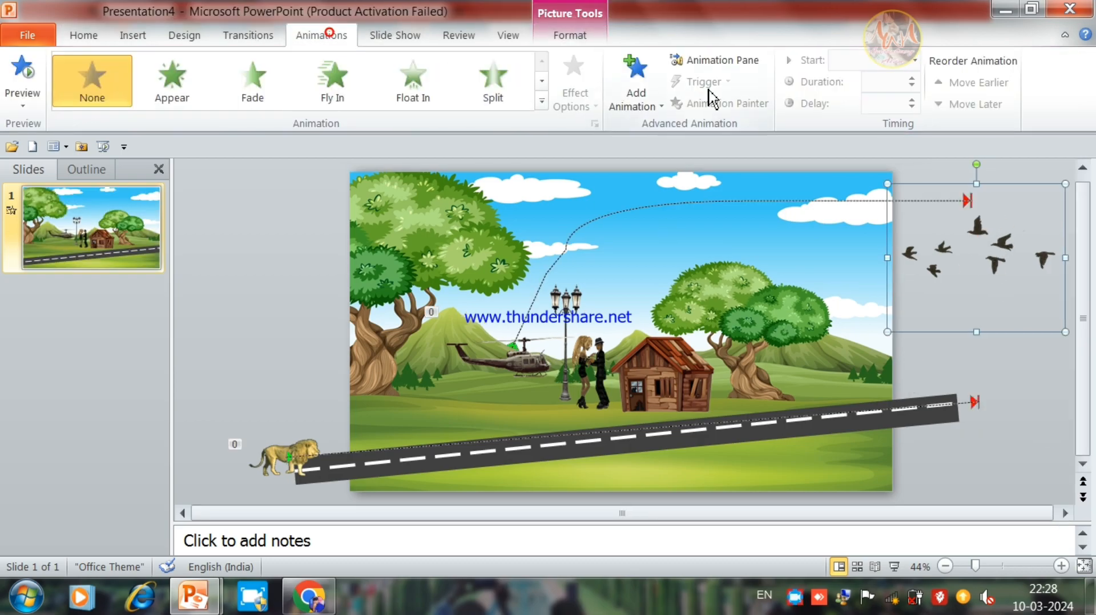
click(637, 94)
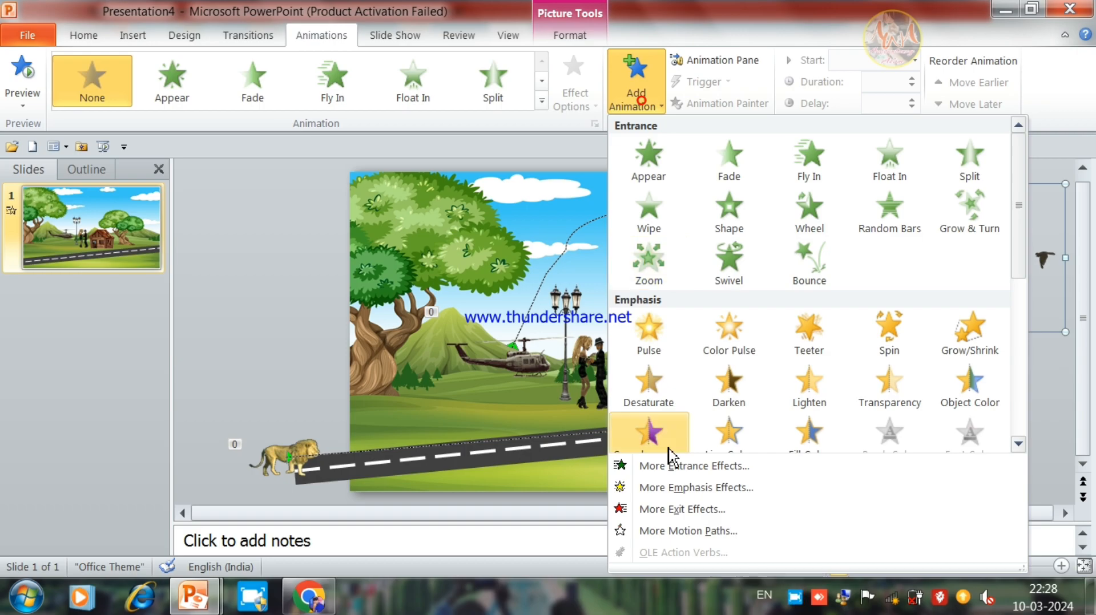
click(670, 529)
click(441, 216)
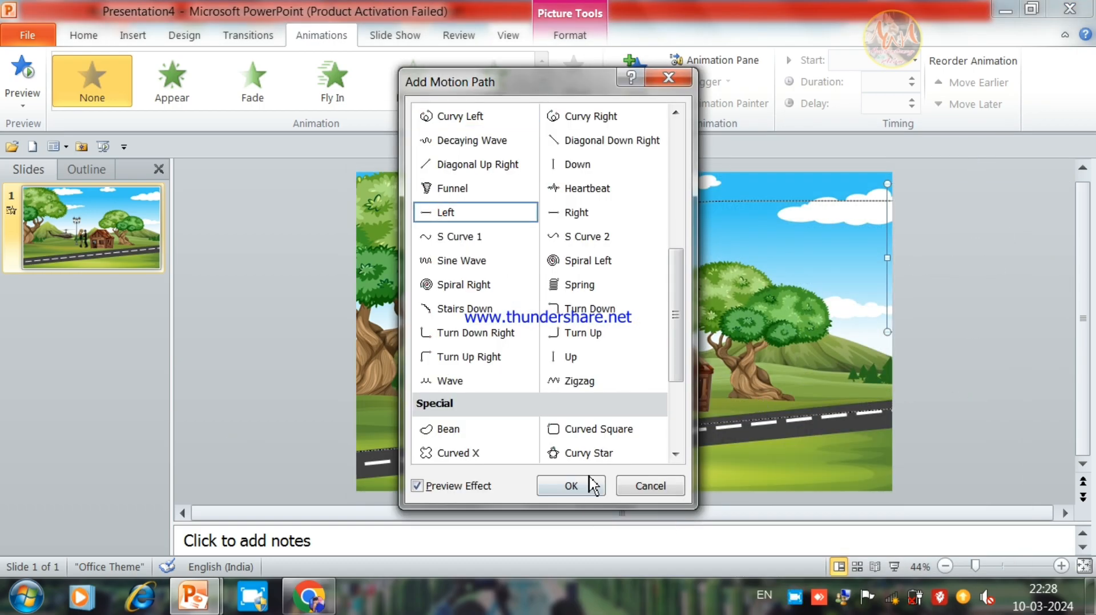
click(571, 486)
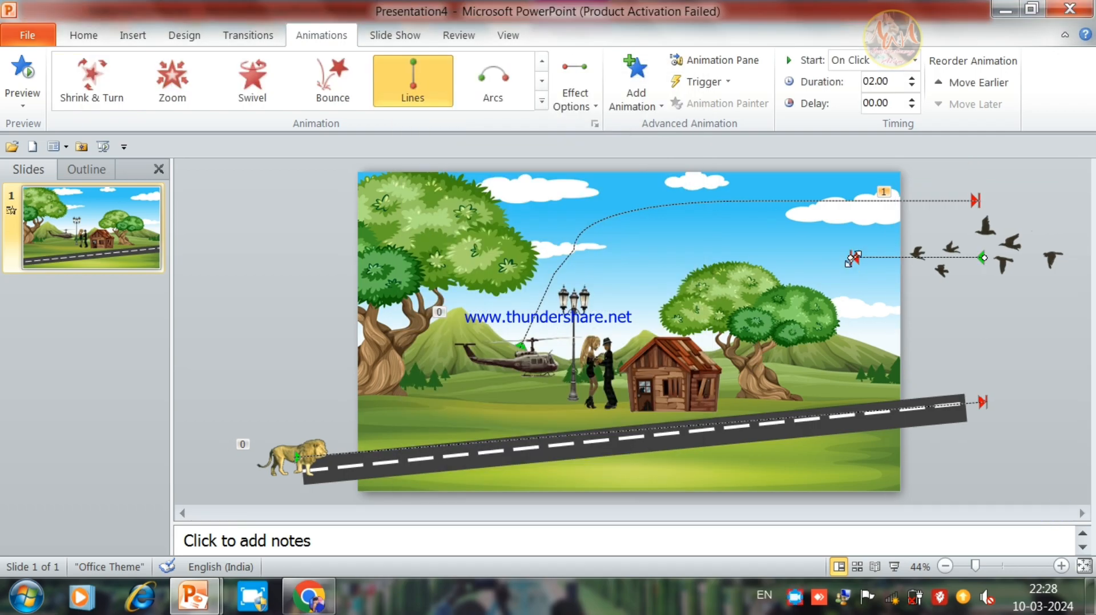
drag(853, 257, 219, 204)
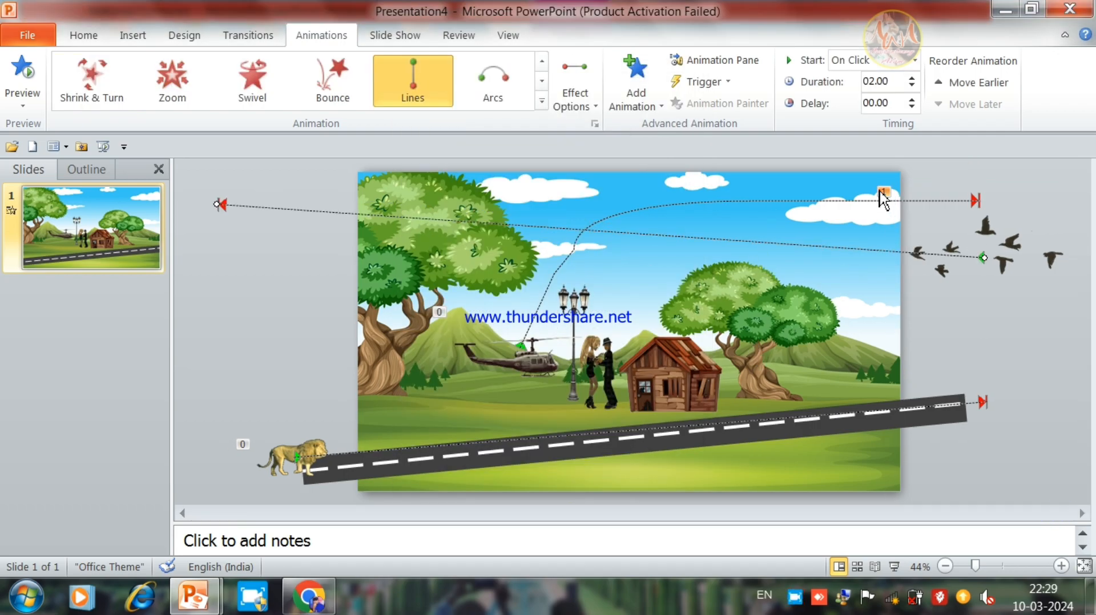
- Set the birds' motion path to start With Previous and last 45 seconds
click(874, 60)
click(862, 98)
double_click(876, 82)
text(45)
click(1010, 331)
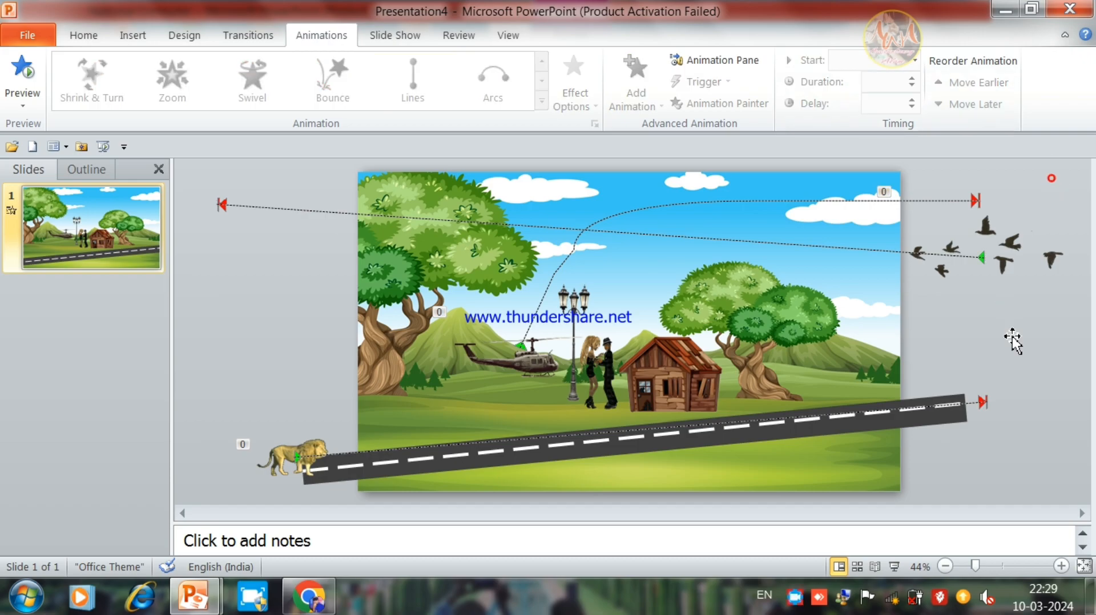
click(242, 322)
click(1014, 205)
click(1025, 454)
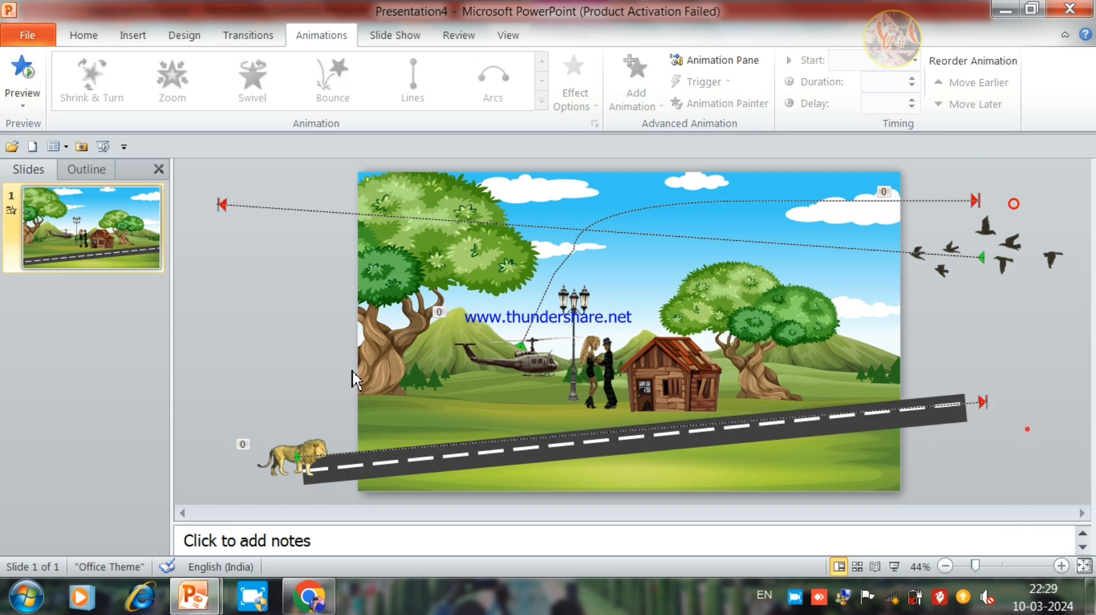
- Insert the wooden bench picture 20190909_182229 from the PPT folder
click(143, 35)
click(57, 79)
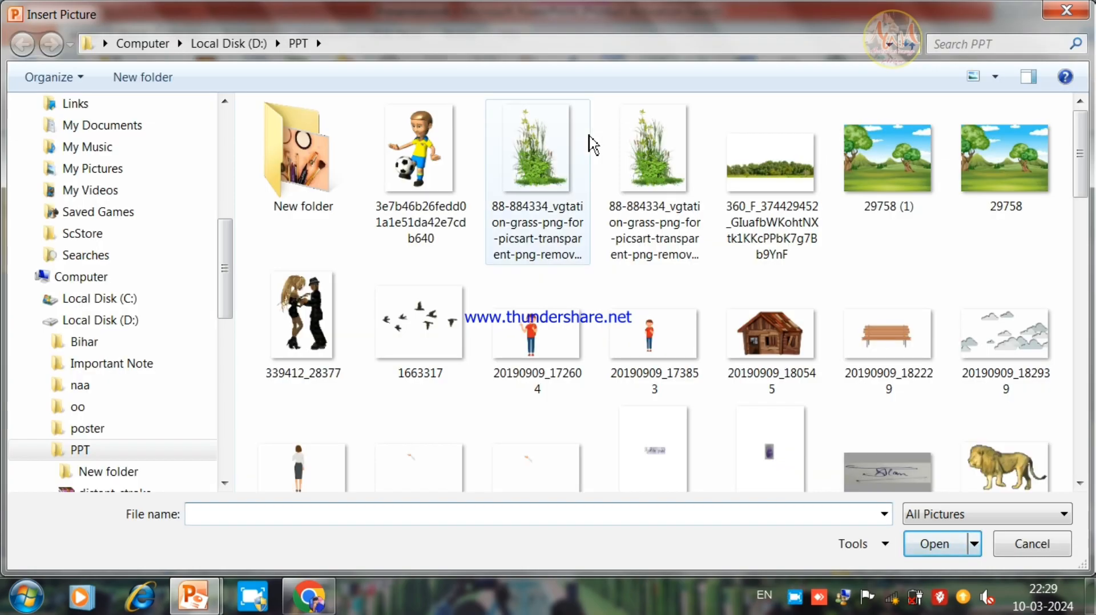
drag(1077, 149, 1078, 176)
click(919, 180)
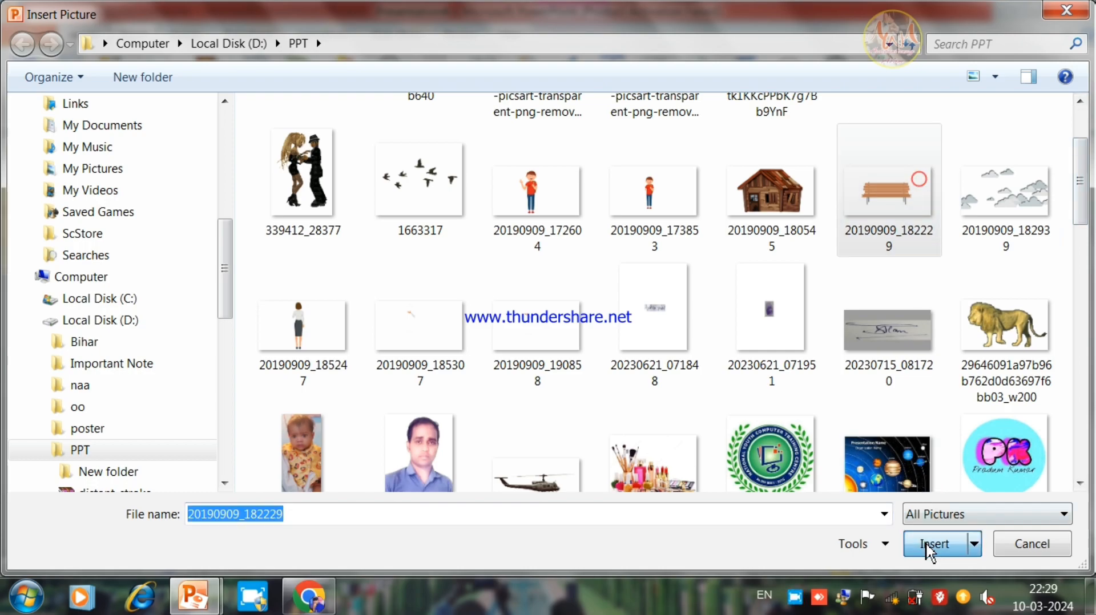
click(928, 545)
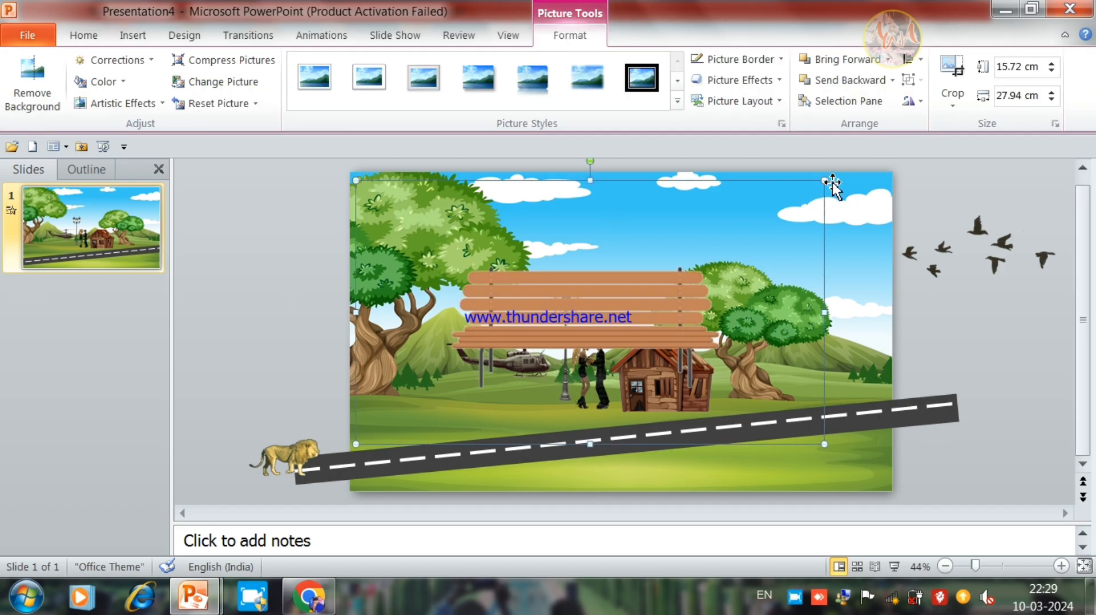
- Shrink the bench picture to about 7.54 by 13.4 cm and place it on the grass beside the large left tree
drag(826, 181, 689, 286)
drag(654, 290, 686, 283)
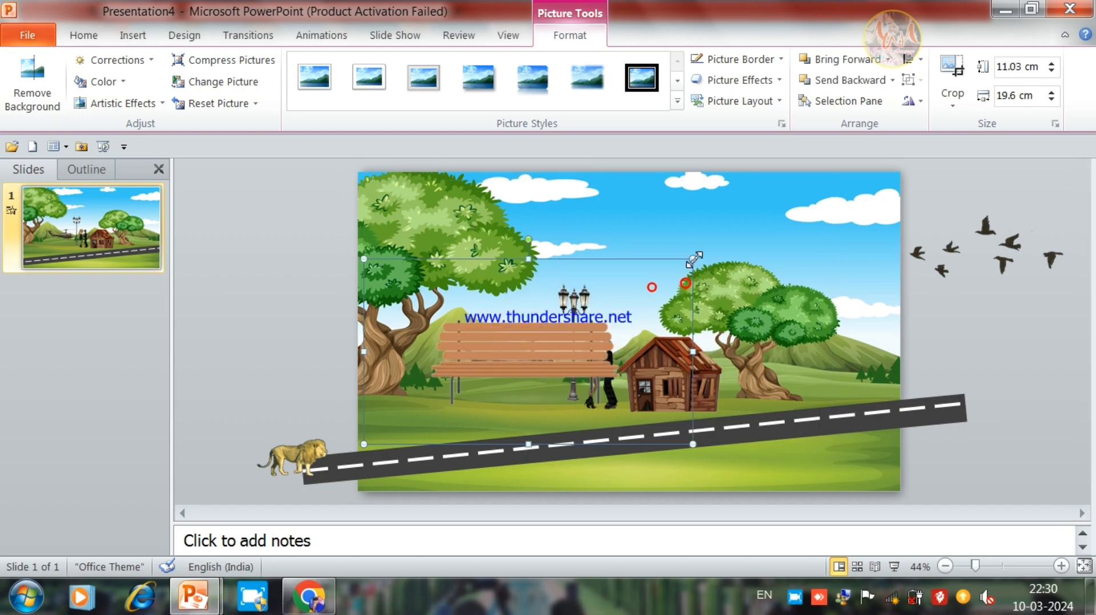
click(693, 259)
drag(590, 324, 587, 321)
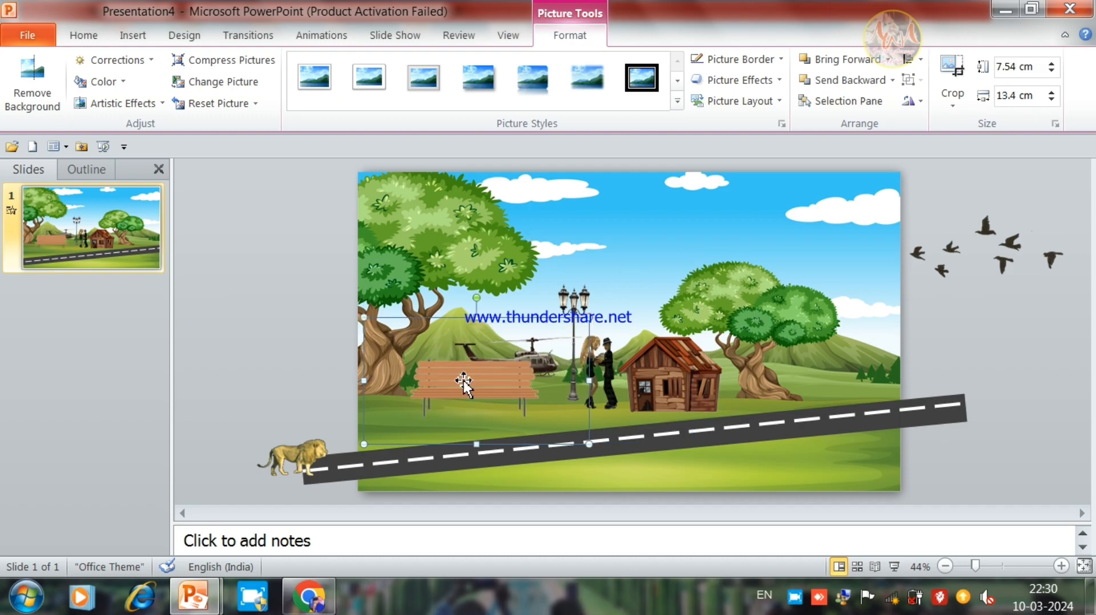
drag(359, 368, 336, 368)
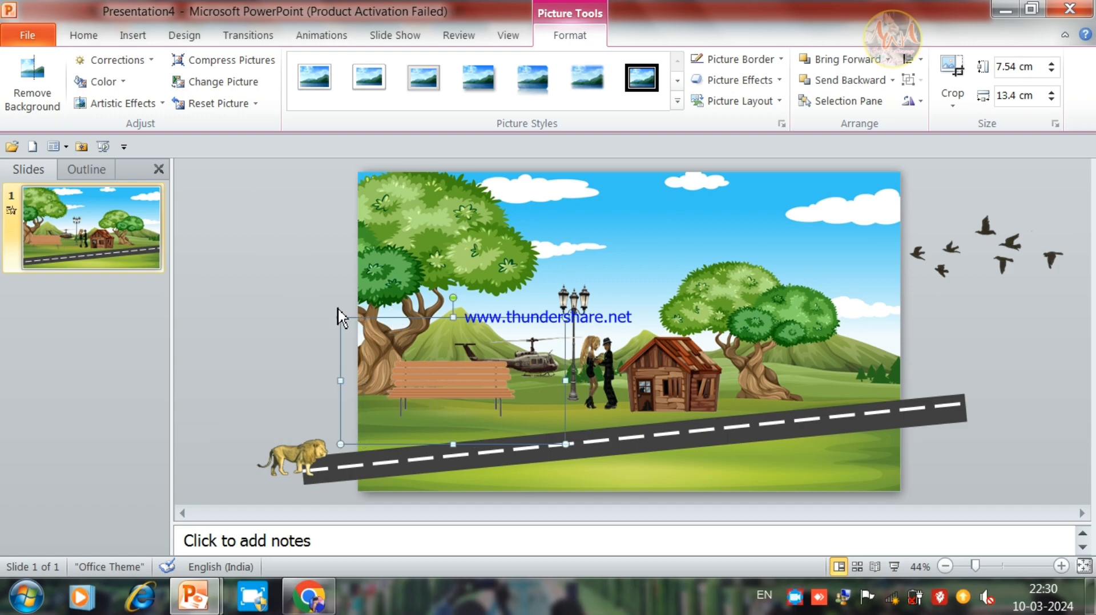
key(Up)
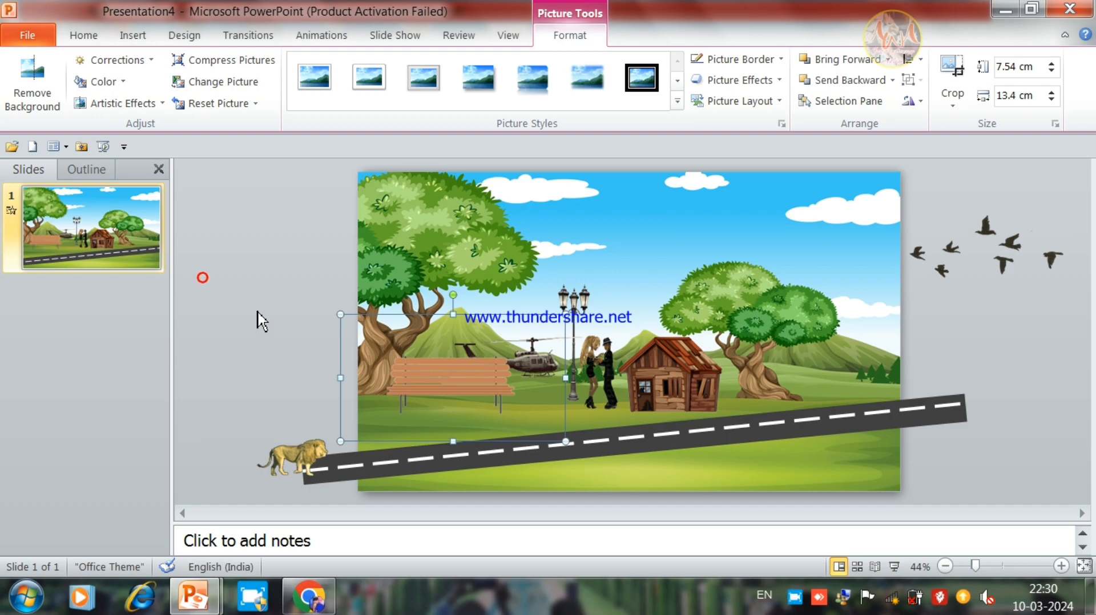
click(242, 275)
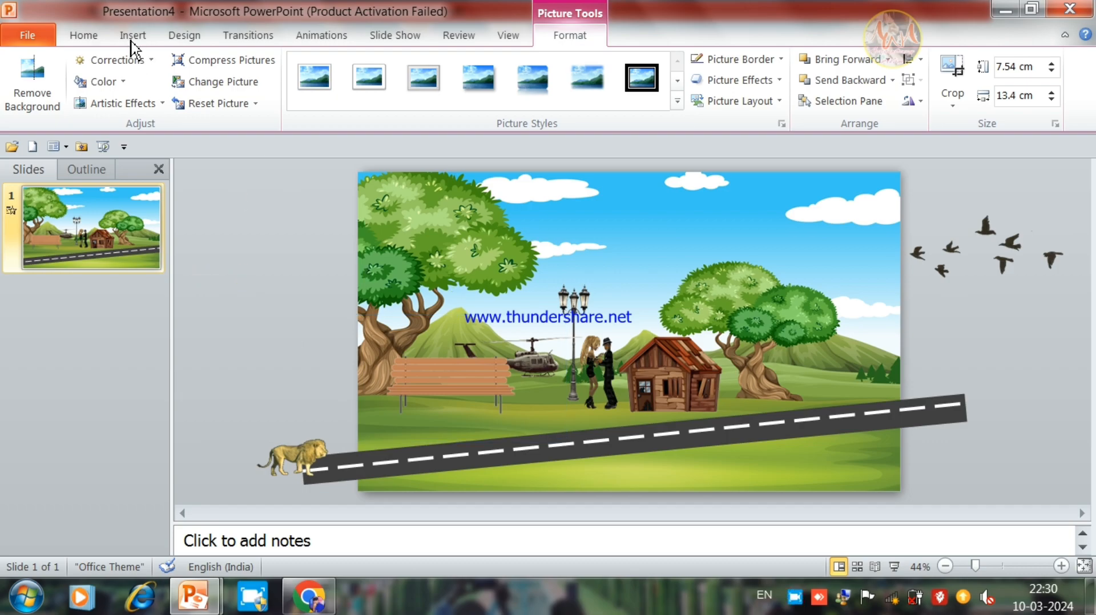
- Narrow the bench picture to about 12.8 cm wide by pulling in its left side
click(131, 37)
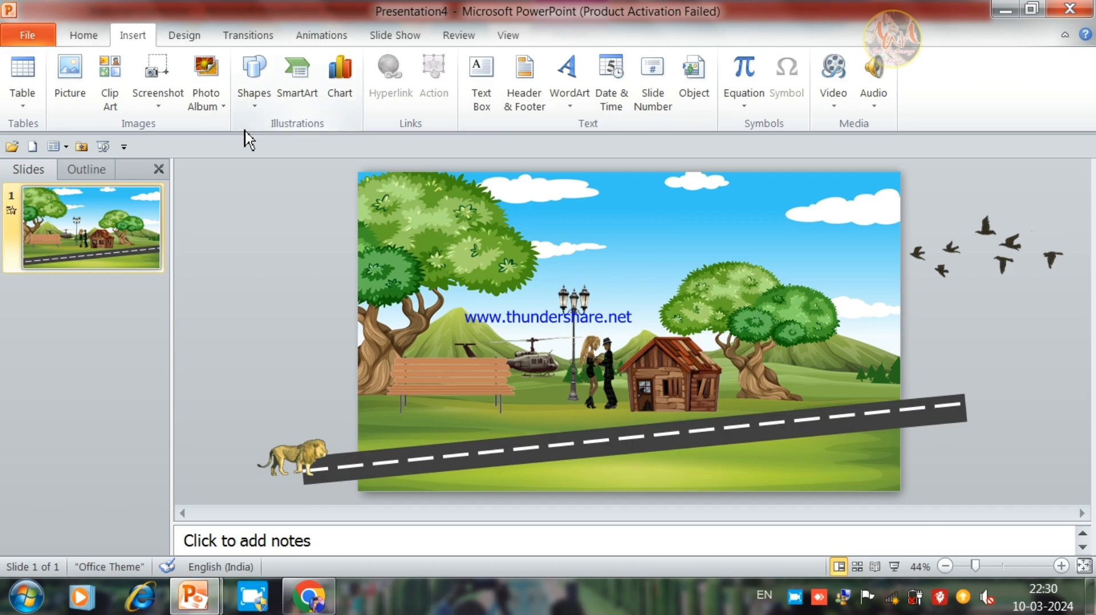
click(433, 391)
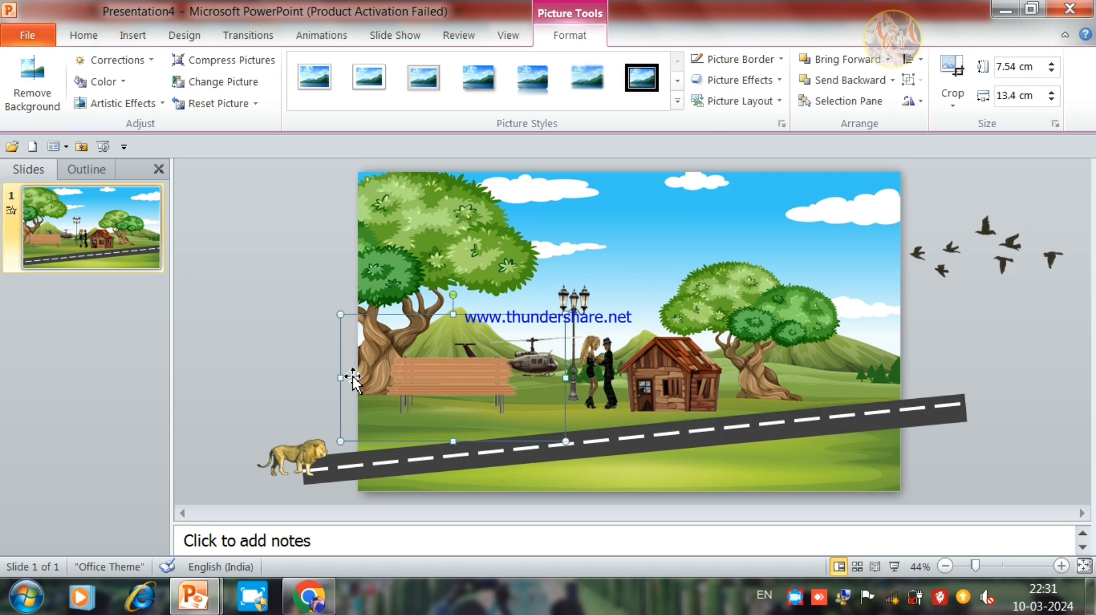
drag(340, 378, 351, 376)
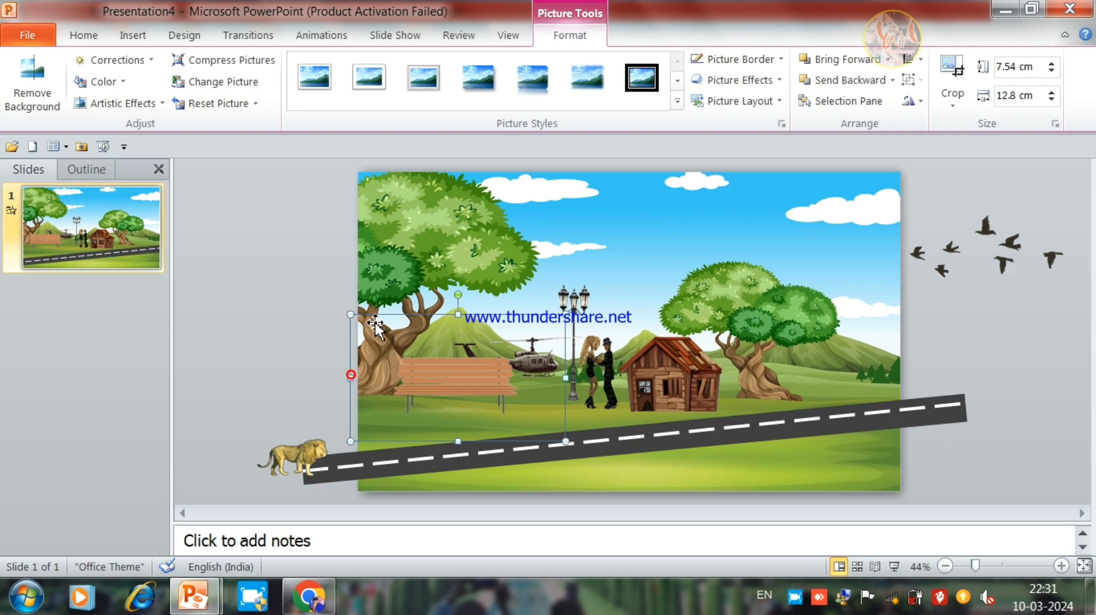
click(457, 296)
click(454, 300)
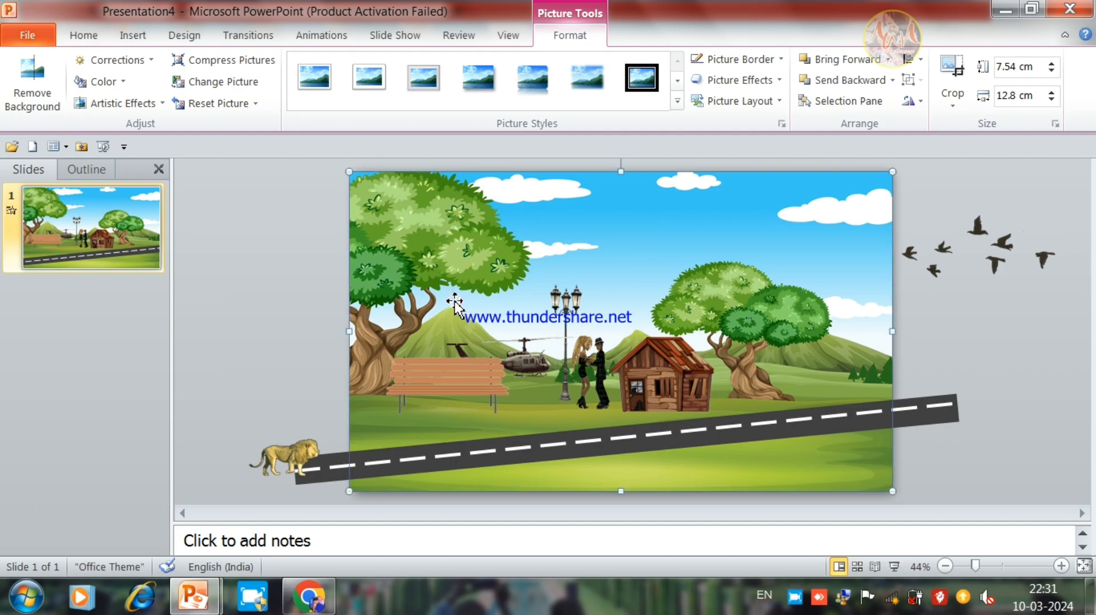
click(285, 295)
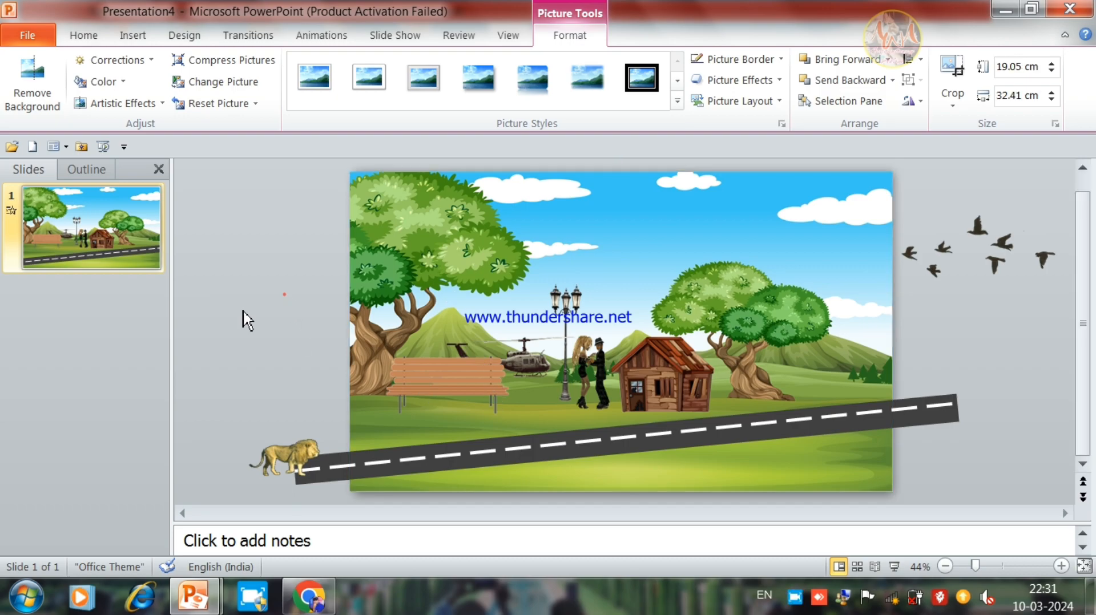
- Insert the picture 20190909_172604 of the waving boy in a red shirt
click(184, 38)
click(139, 36)
click(75, 80)
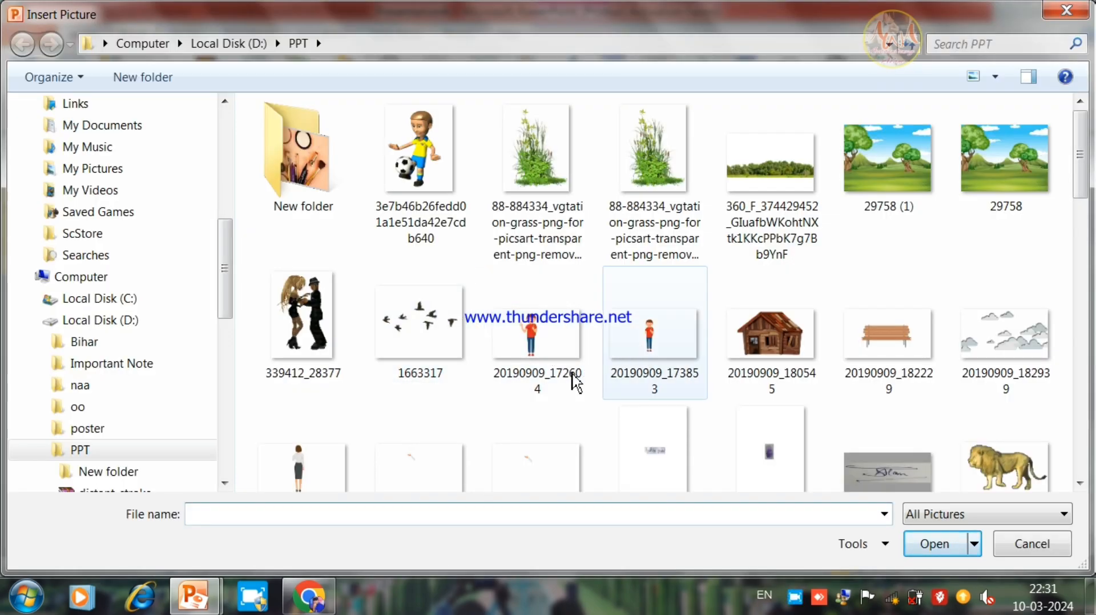
click(555, 341)
click(924, 544)
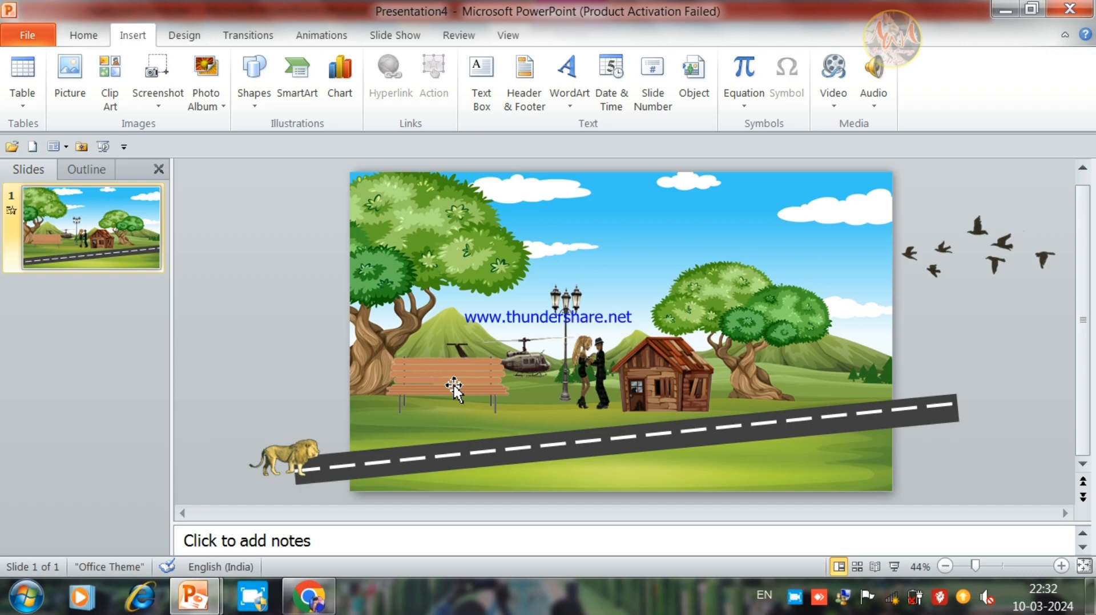
- Shrink the boy picture to about 7.91 by 14.06 cm and position him standing in front of the bench
click(359, 180)
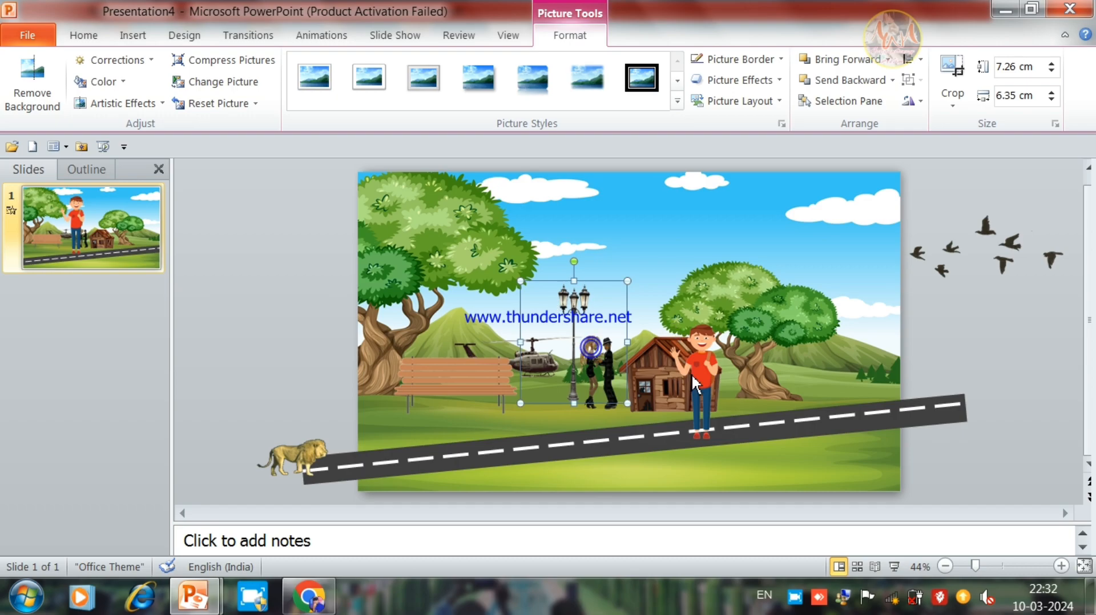
click(706, 363)
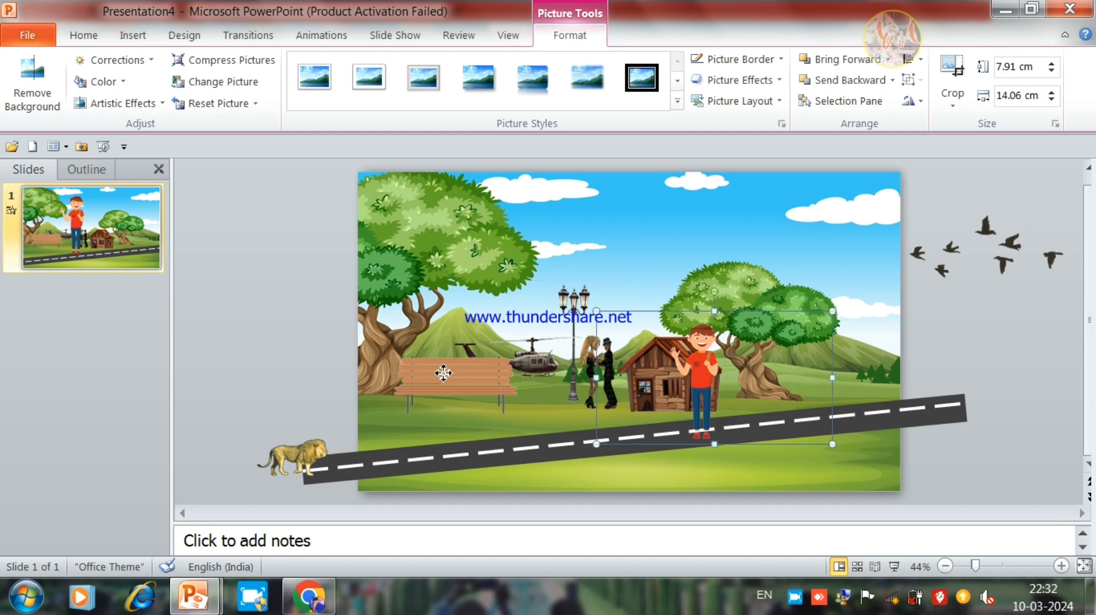
drag(708, 362, 444, 374)
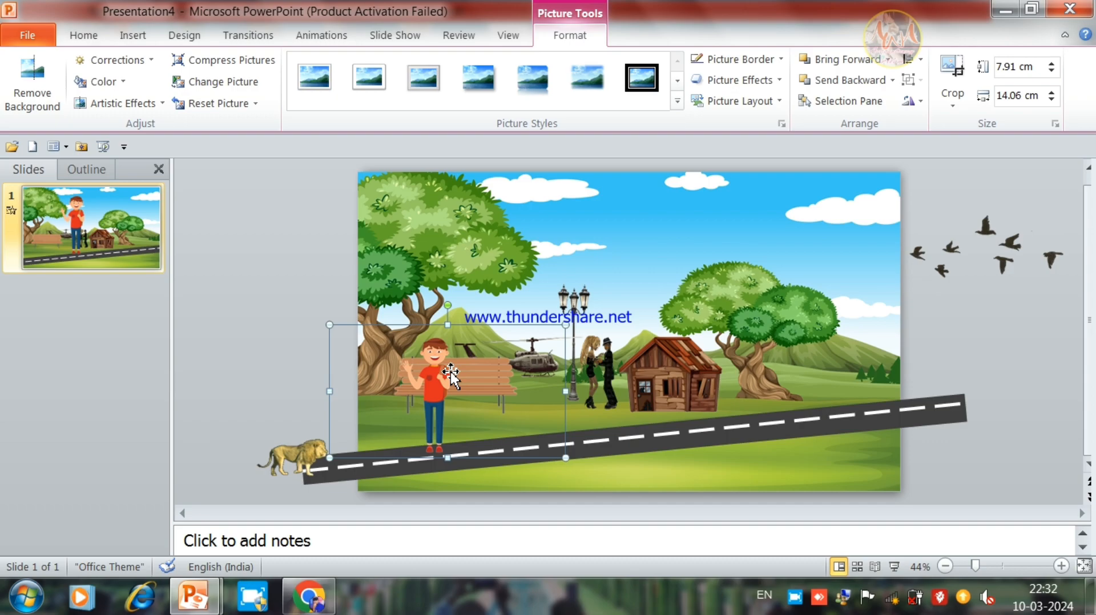
drag(451, 374, 454, 365)
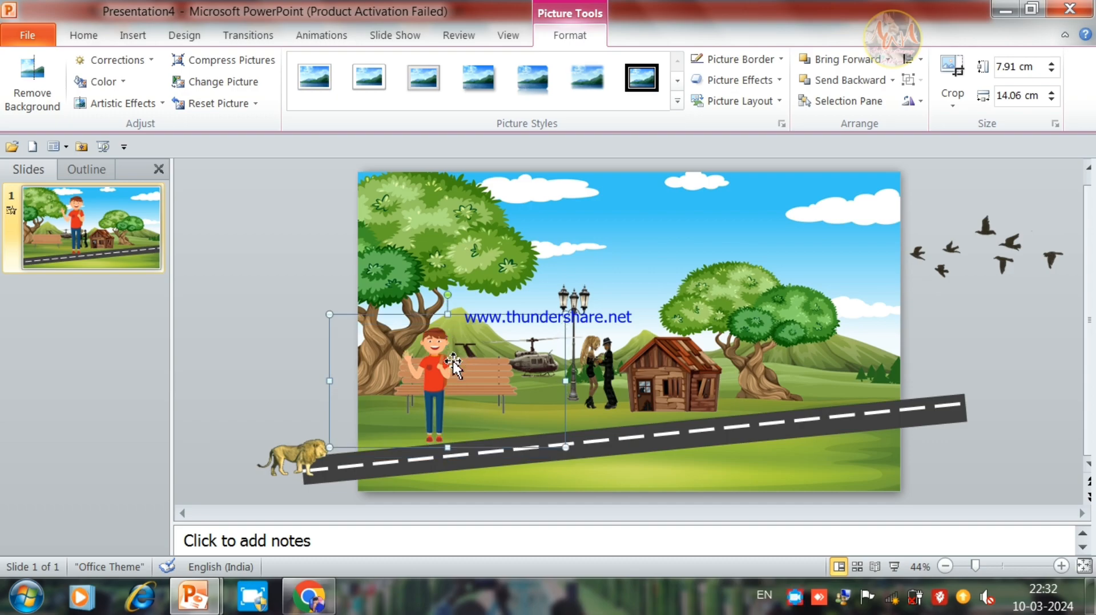
drag(440, 367, 453, 362)
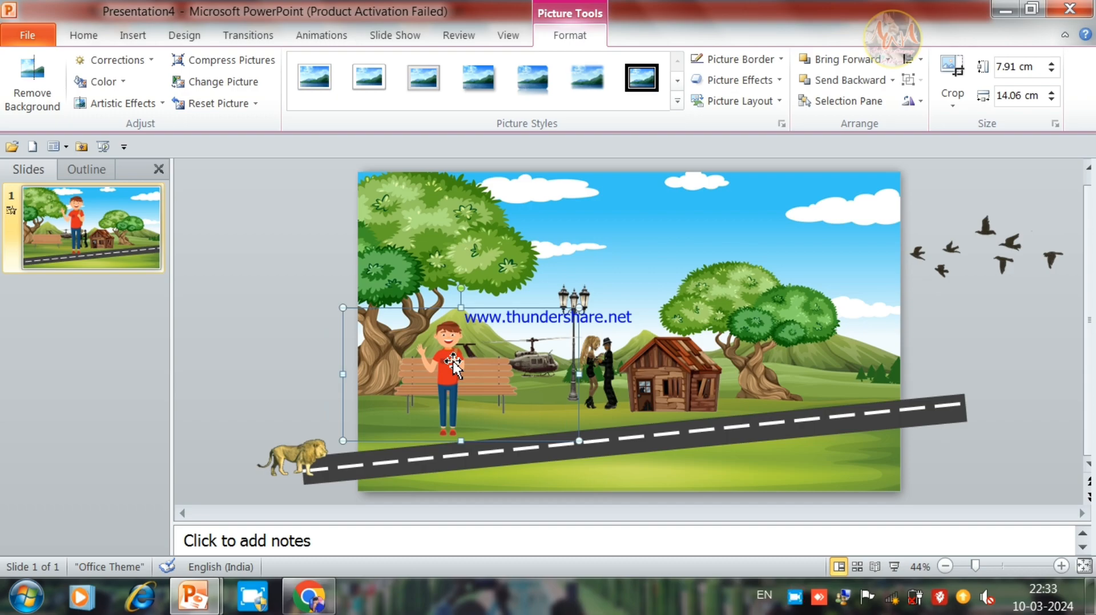
key(Right)
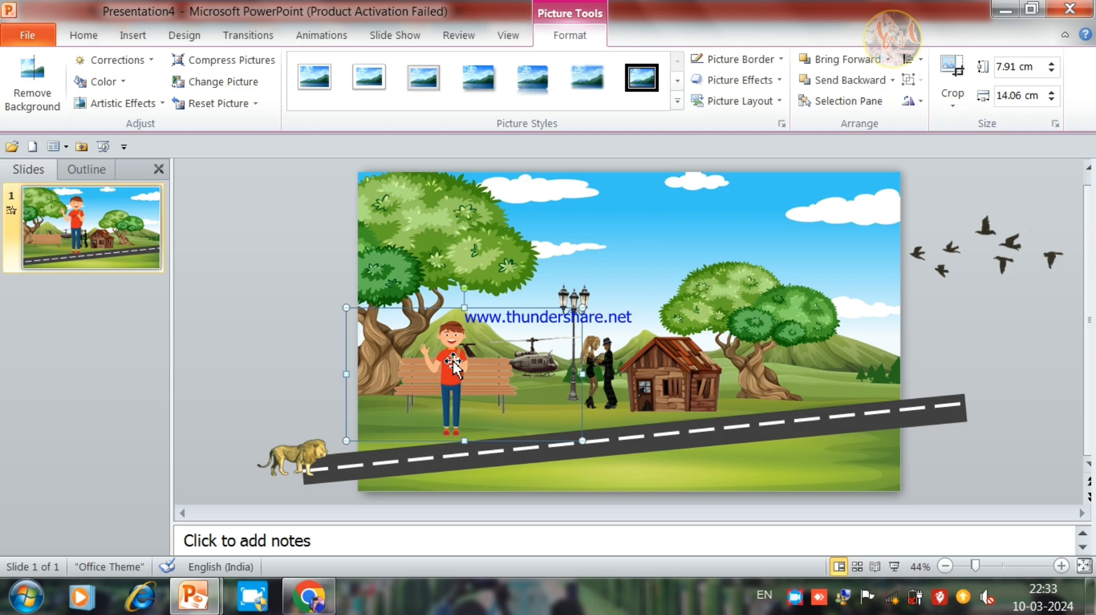
click(267, 315)
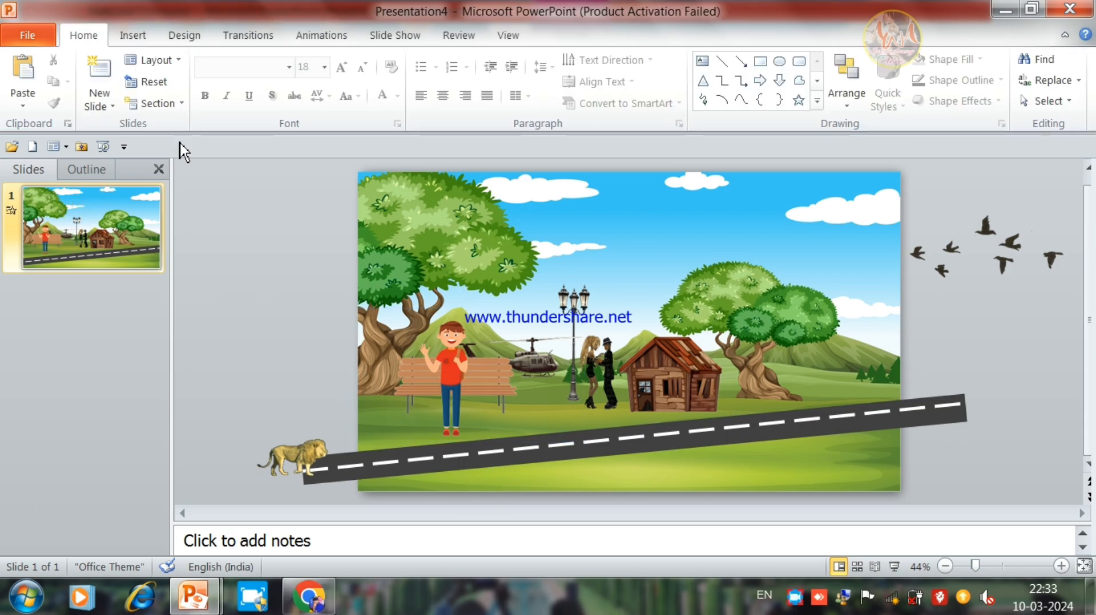
- Insert the picture 20190909_185247 of the woman in a white blouse and grey skirt
click(137, 35)
click(69, 83)
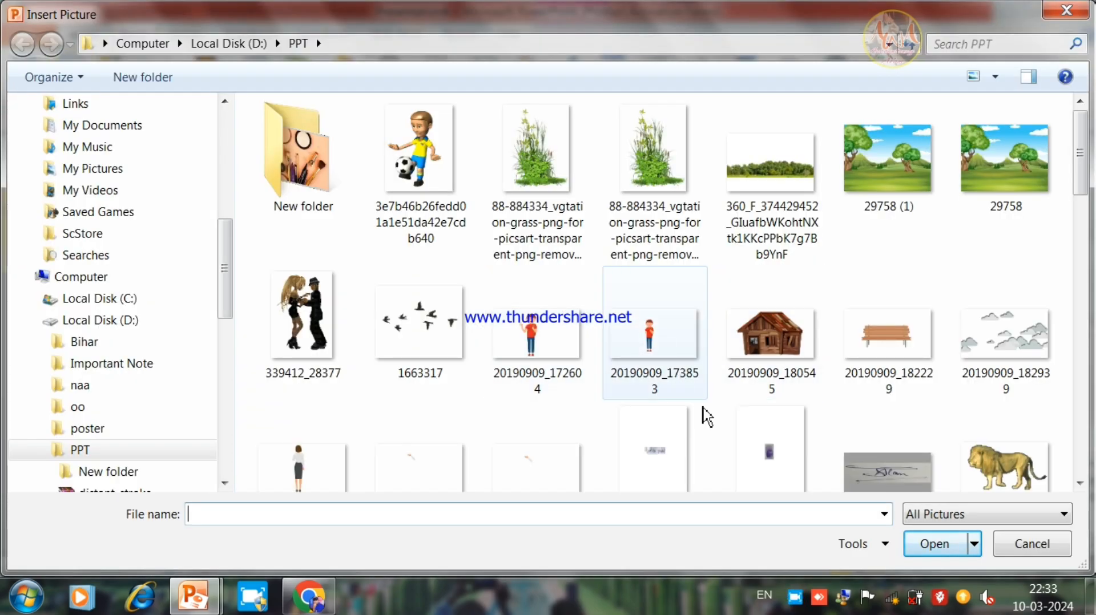
click(329, 474)
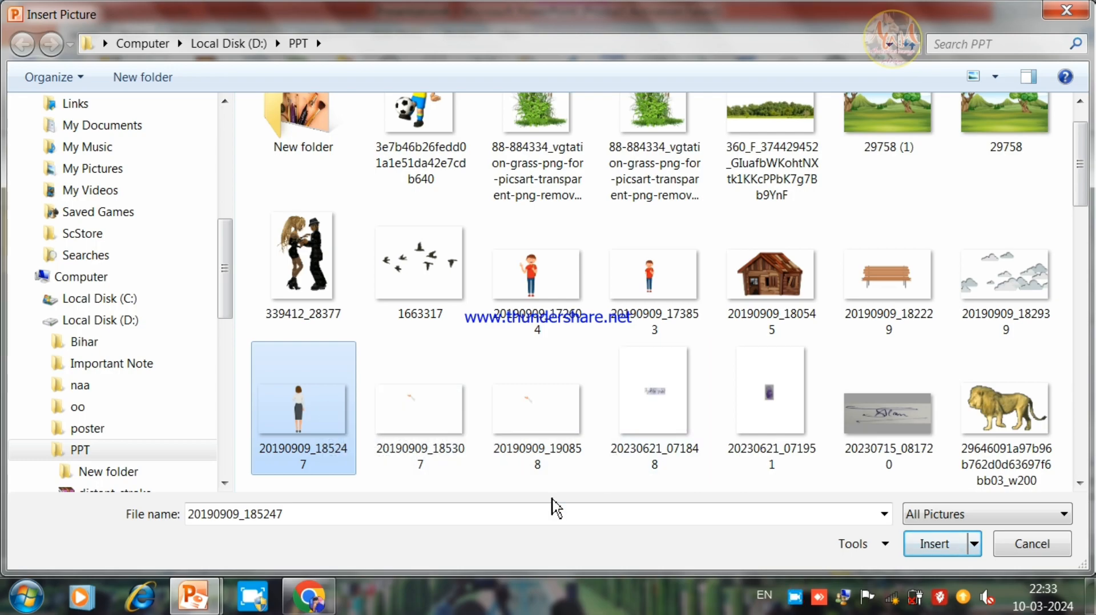
drag(1087, 163, 1002, 263)
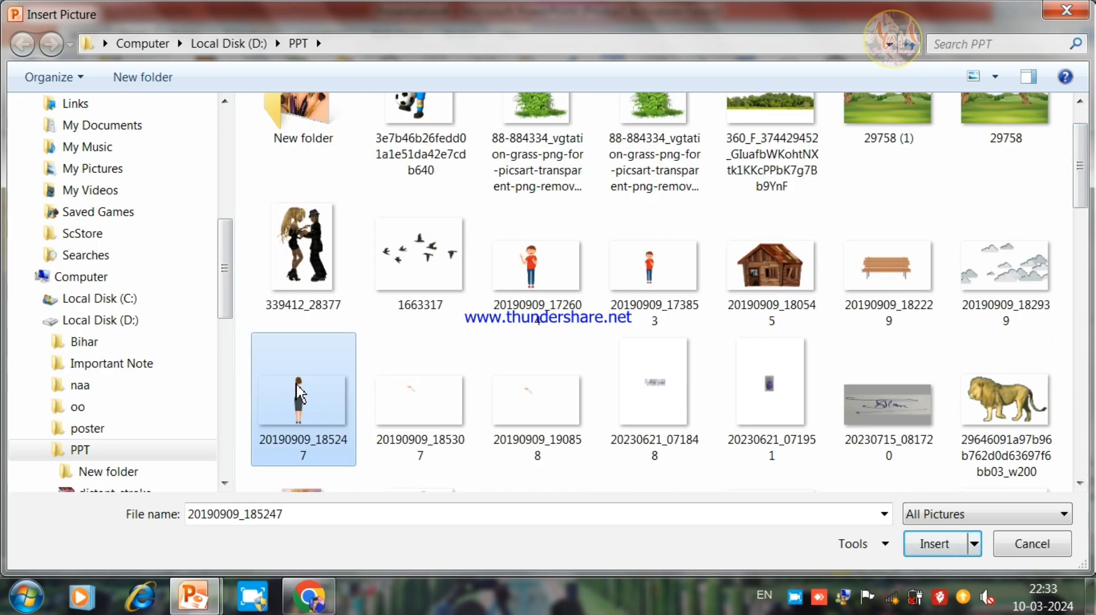
click(947, 549)
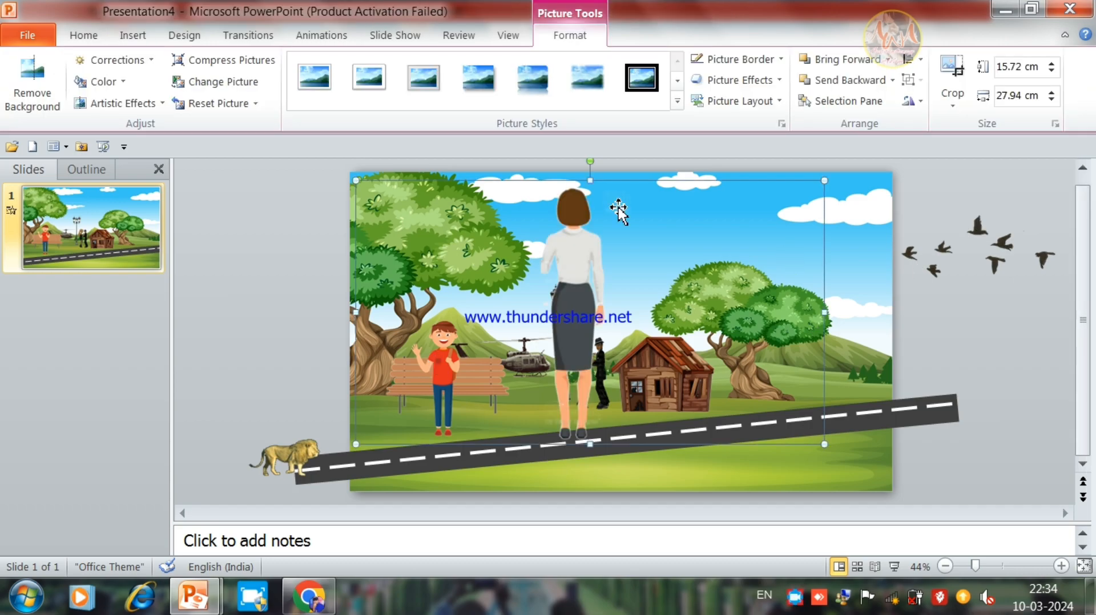
- Shrink the woman picture to about 8.03 by 14.27 cm and position her standing at the road, just past the bench
drag(531, 317, 563, 360)
drag(563, 360, 563, 360)
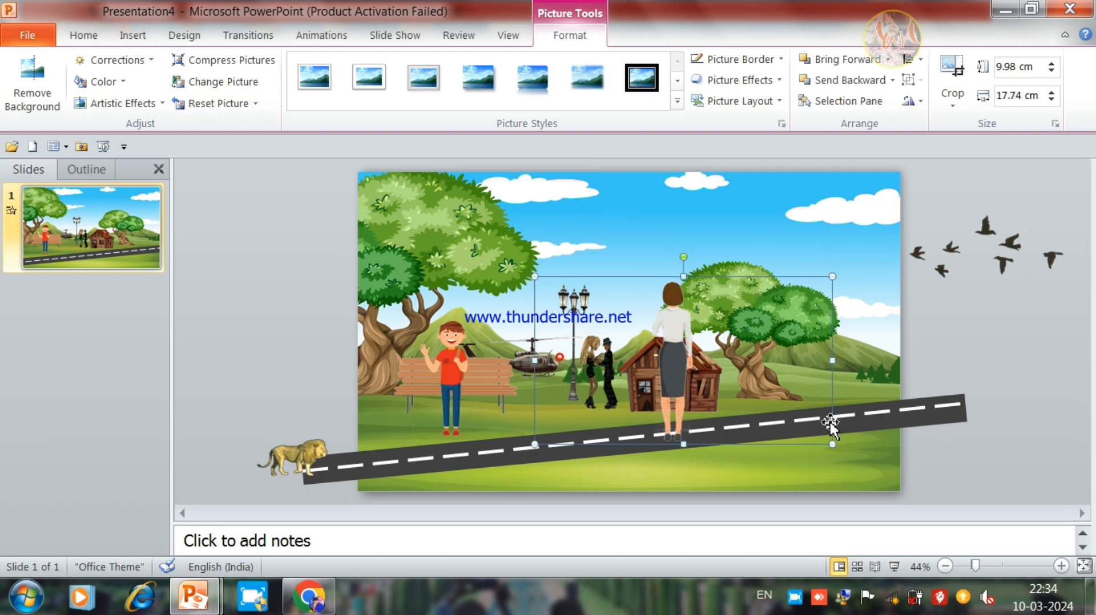
click(672, 295)
drag(671, 297, 552, 415)
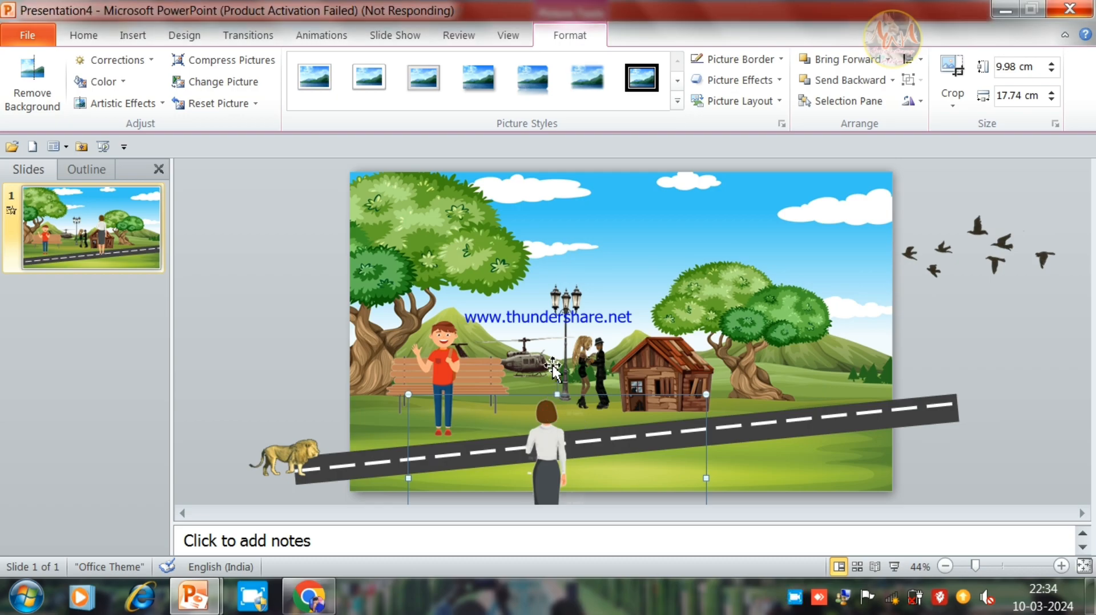
drag(552, 365, 552, 368)
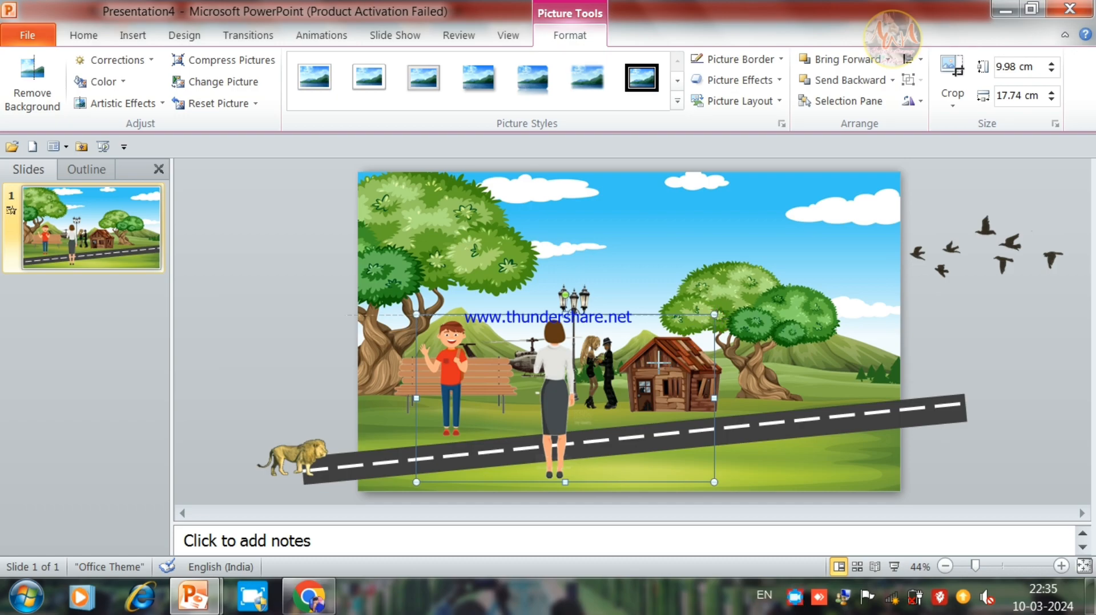
drag(659, 363, 658, 362)
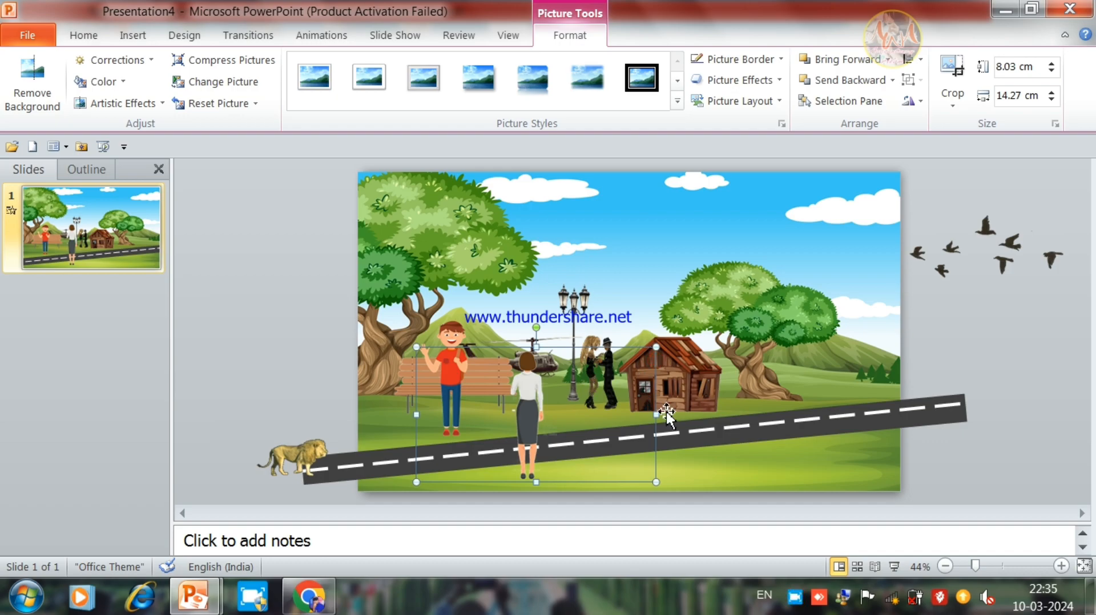
key(Down)
key(Down)
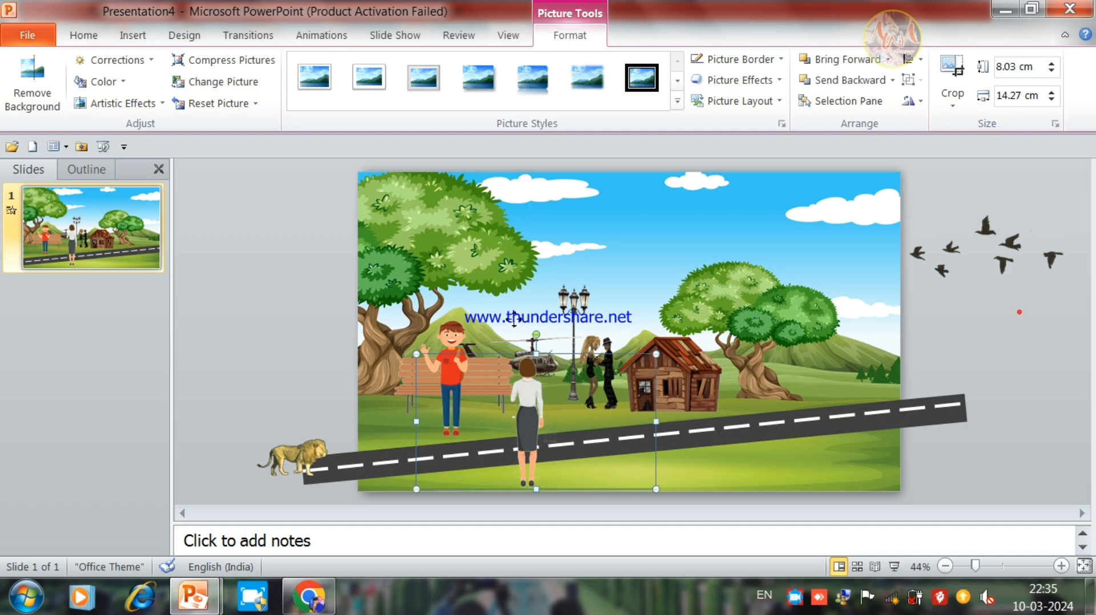
click(293, 460)
click(318, 36)
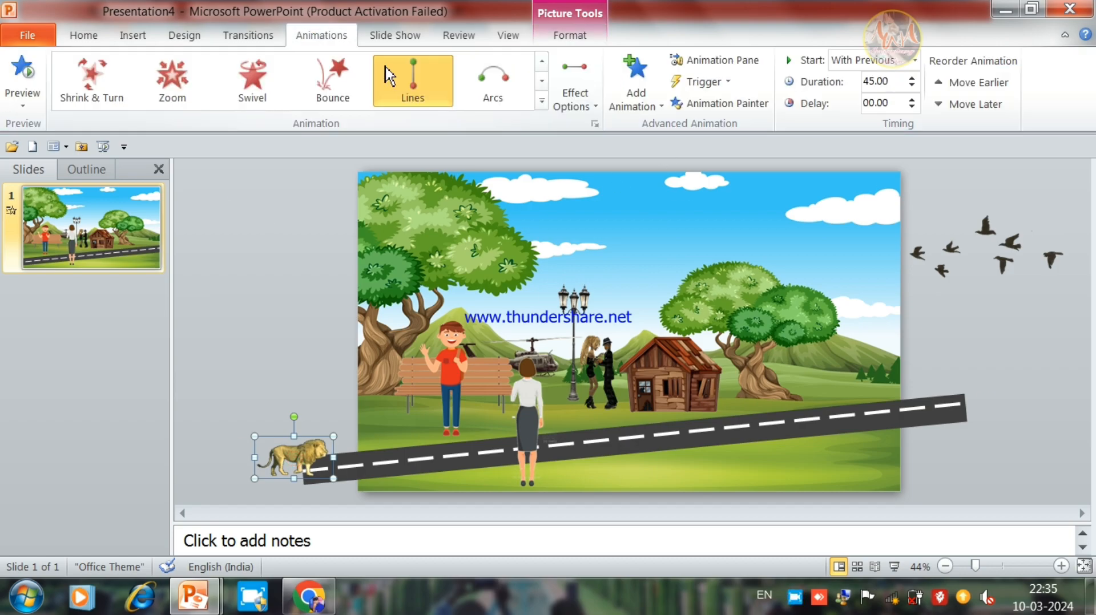
click(947, 472)
click(185, 39)
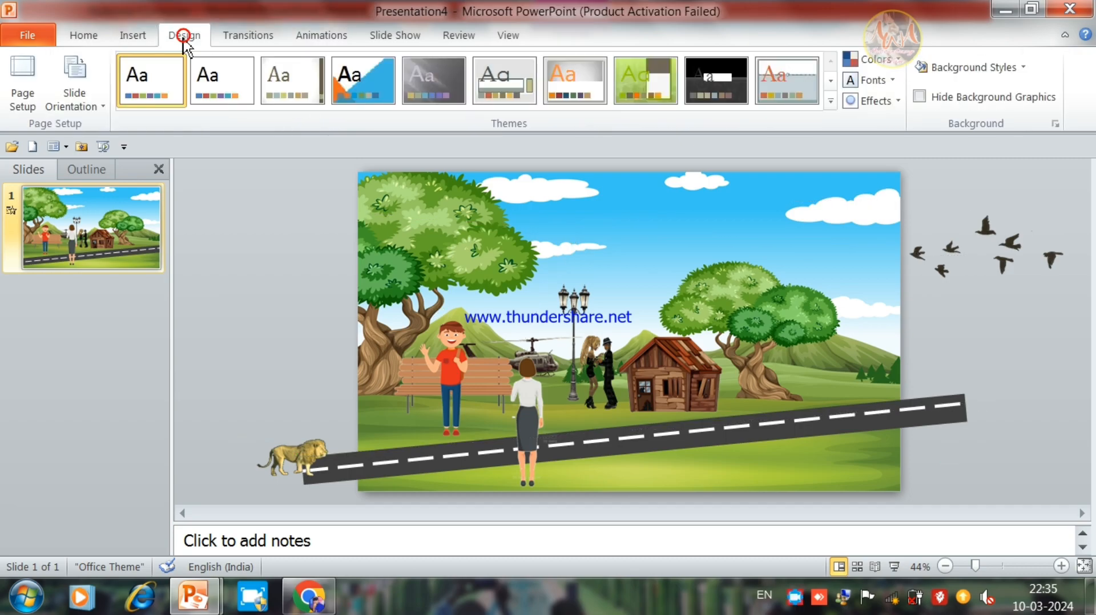
- Insert the picture 3e7b46b26fedd01a1e51da42e7cdb640 of the boy playing football
click(137, 36)
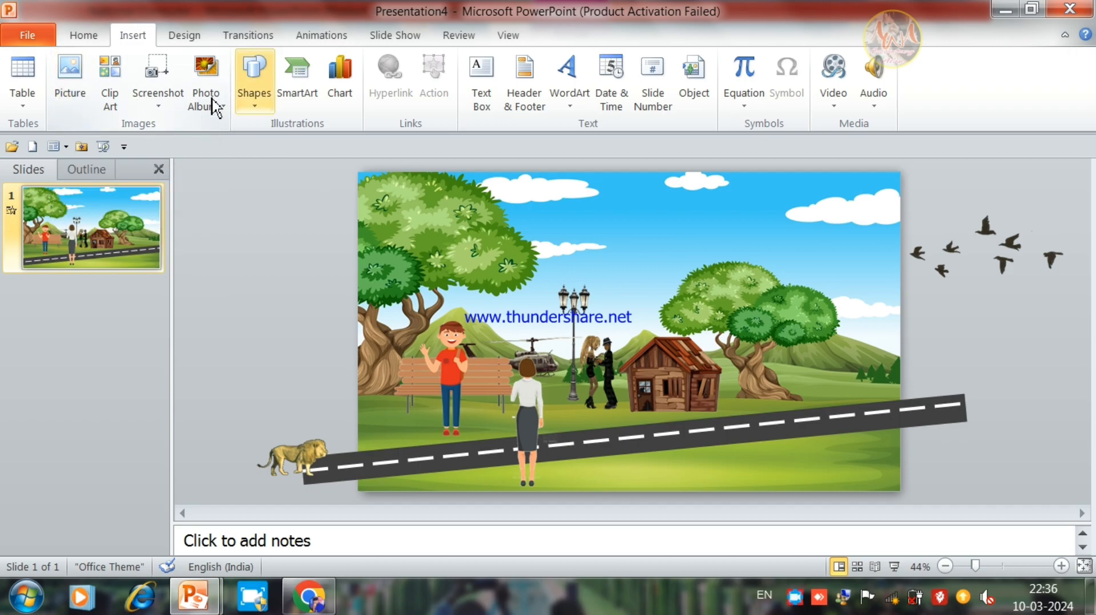
click(82, 84)
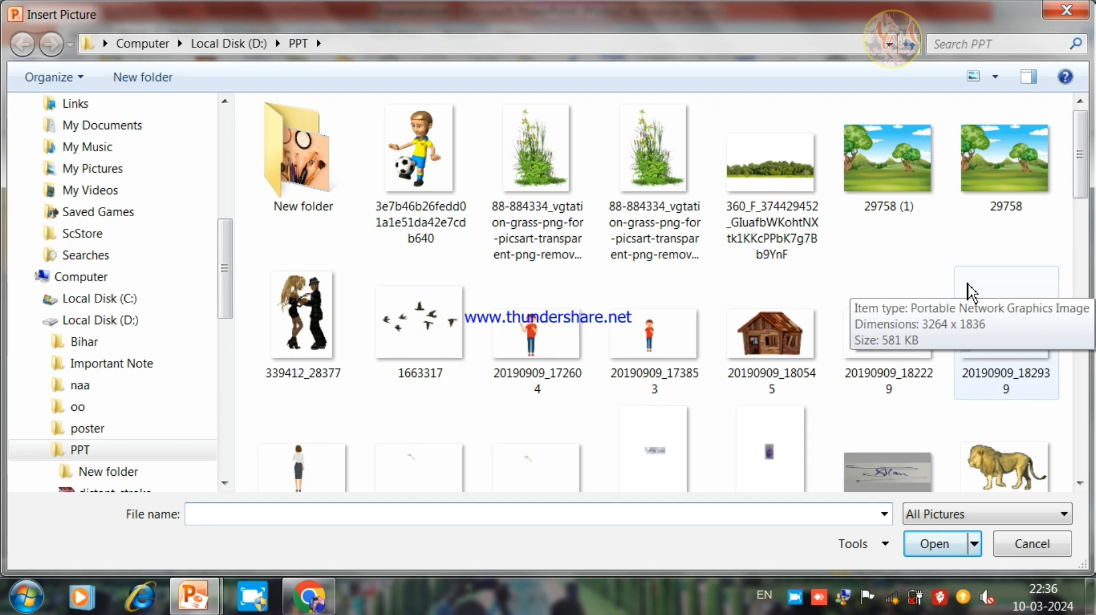
drag(1079, 172, 1079, 143)
click(420, 150)
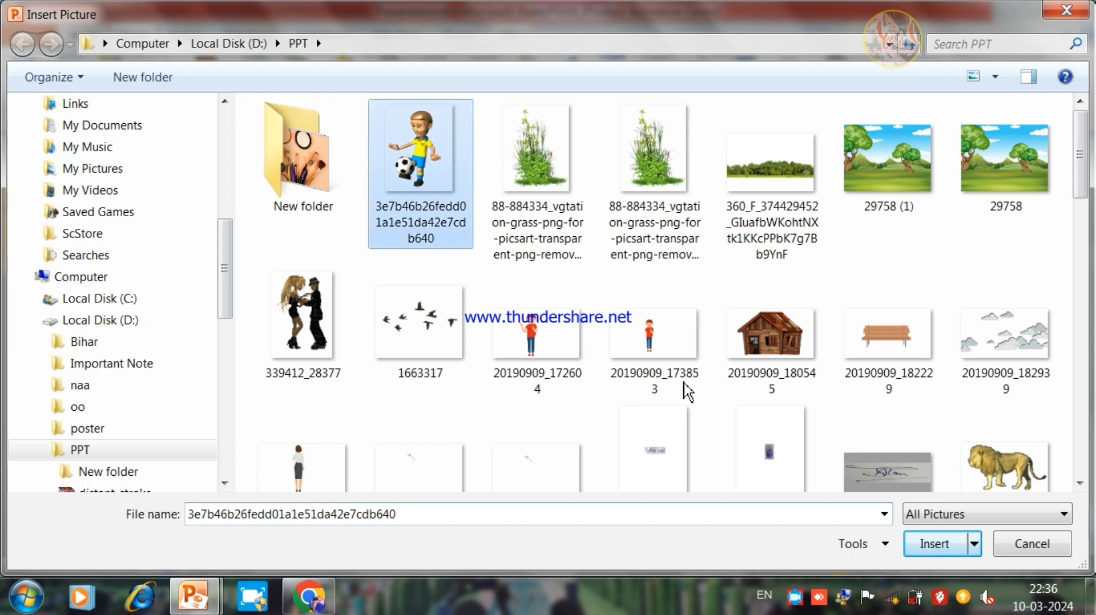
click(930, 543)
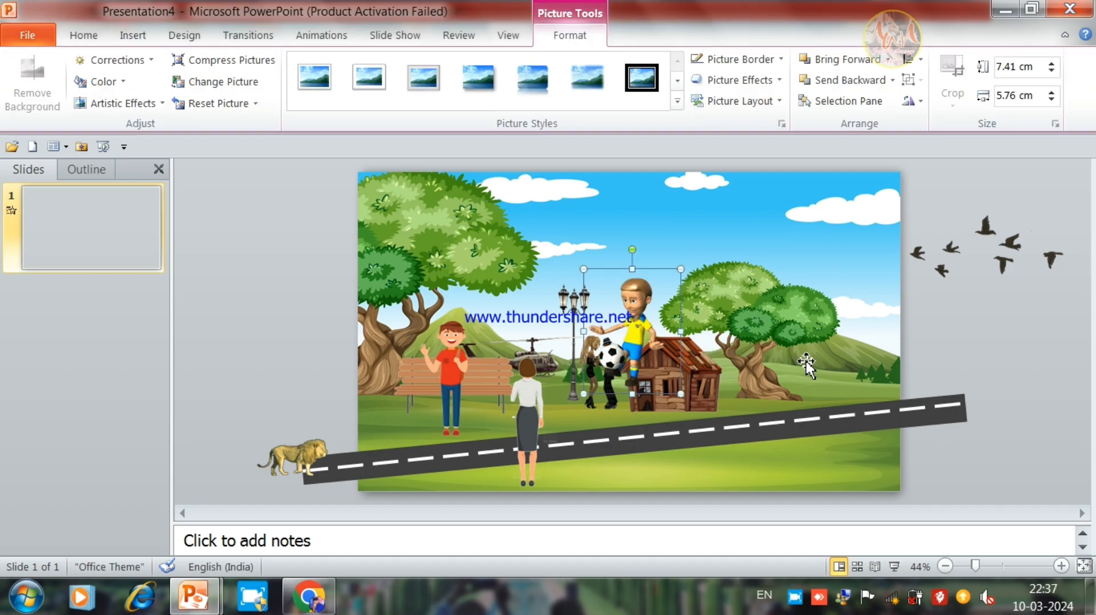
- Move the football boy picture down onto the grass below the road, under the smaller tree
drag(656, 313, 1001, 298)
click(1001, 297)
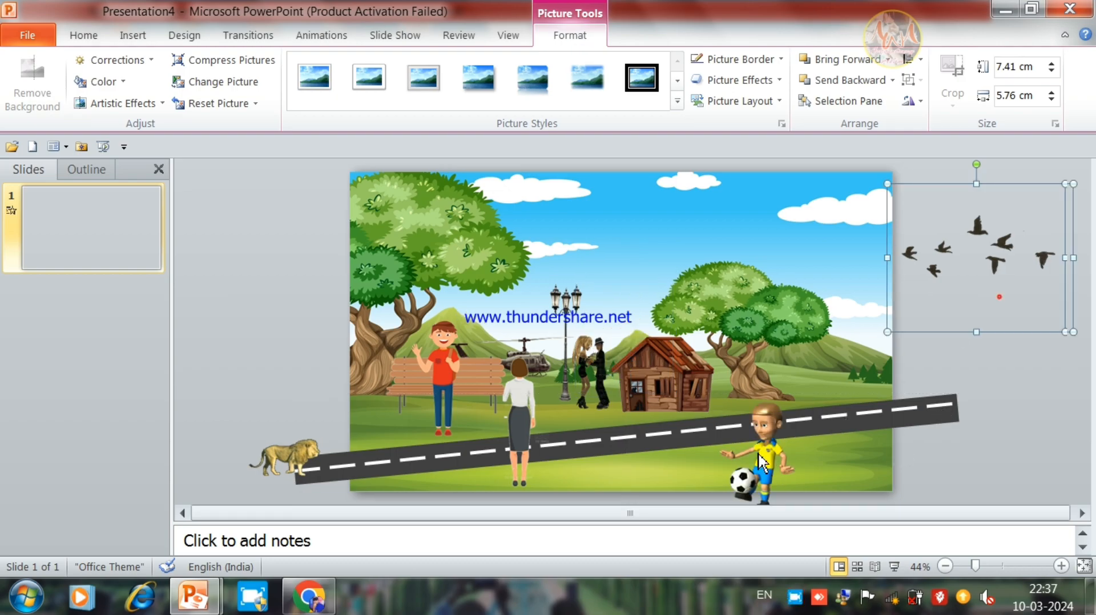
click(757, 453)
- Mirror the football boy horizontally, widen him to about 6 cm and raise him fully onto the slide's lower-right corner
click(715, 456)
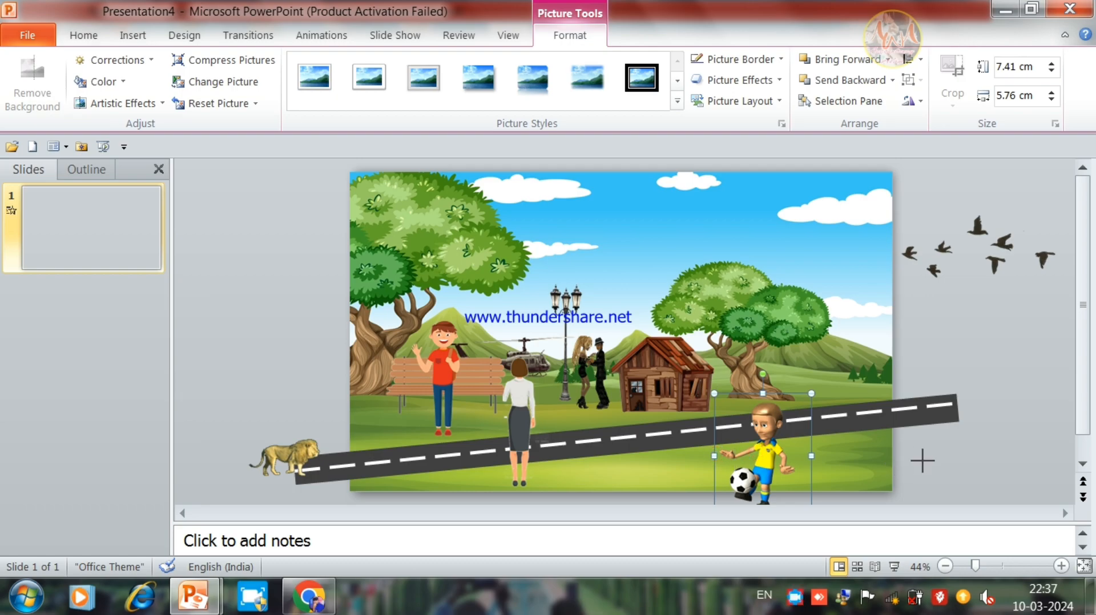
drag(884, 453, 892, 455)
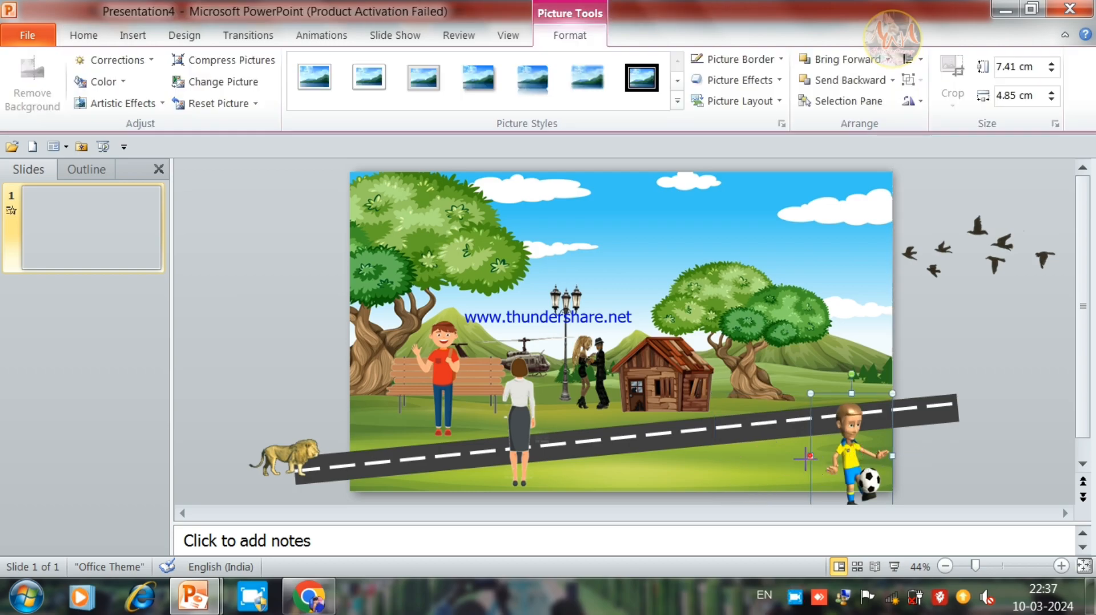
drag(794, 459, 791, 455)
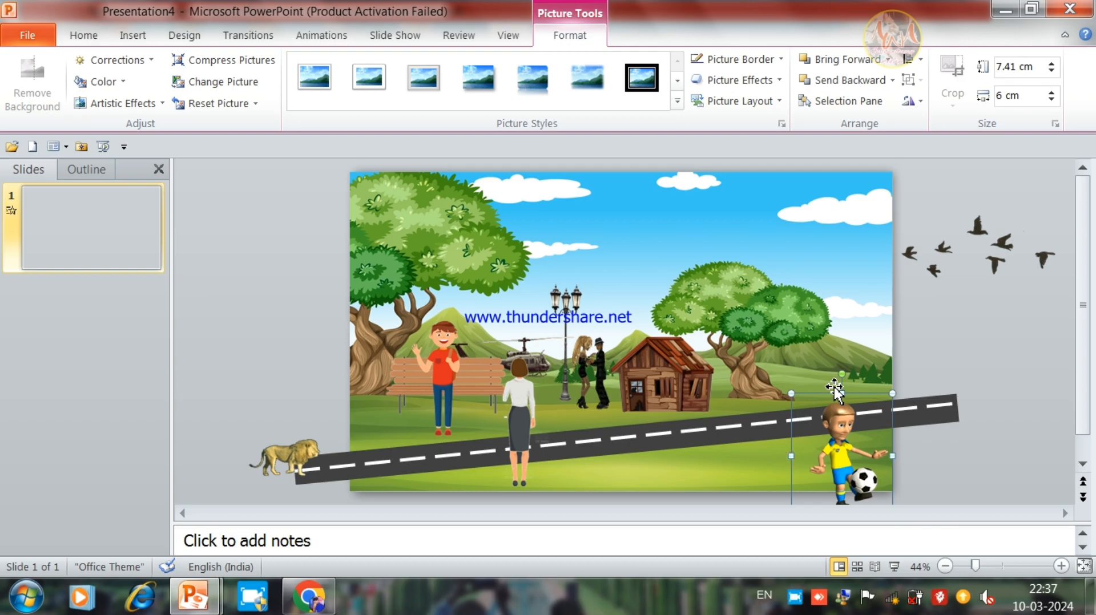
mouse_move(839, 444)
mouse_down()
mouse_move(843, 486)
mouse_move(842, 422)
mouse_up()
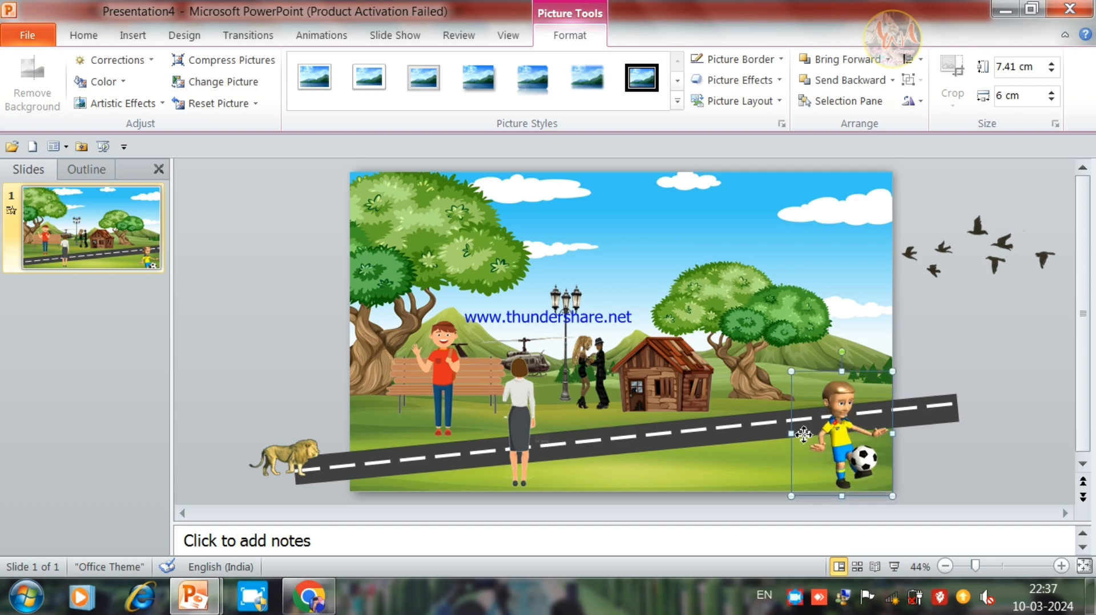